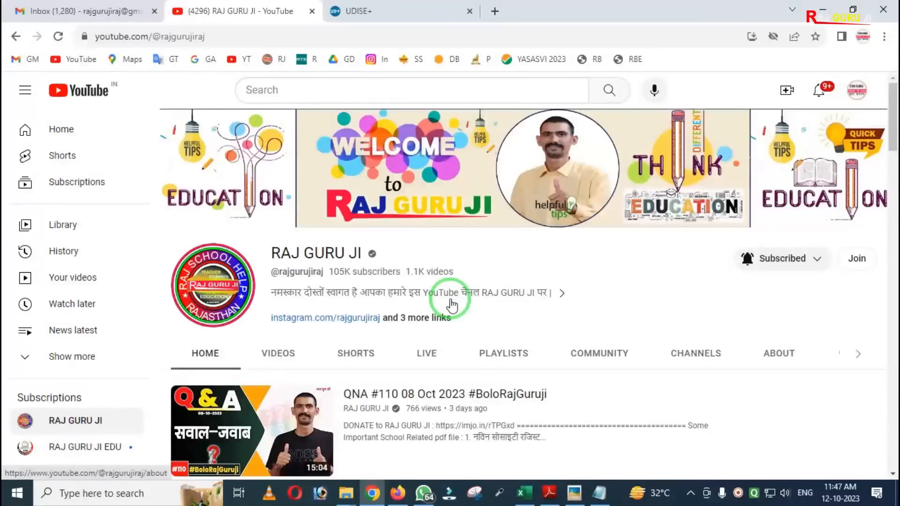
Switch to the UDISE+ website and open its login page for all modules.
click(360, 13)
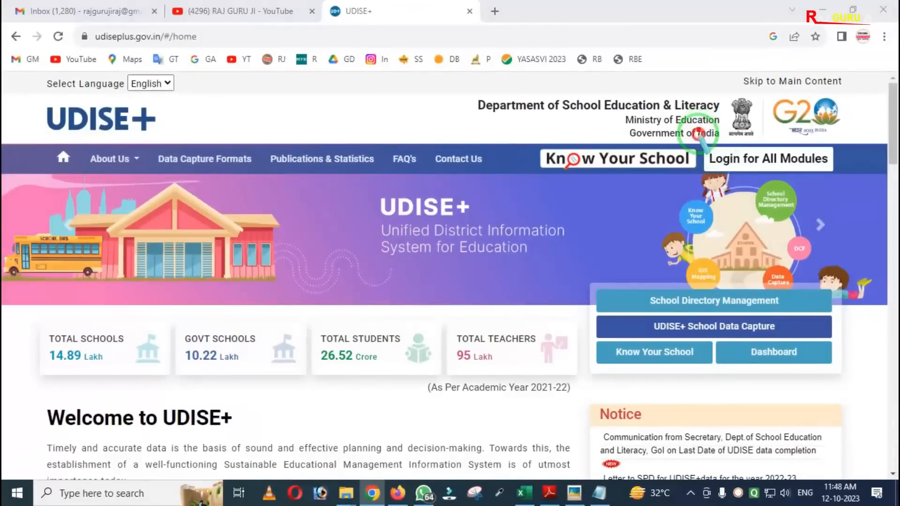
click(724, 159)
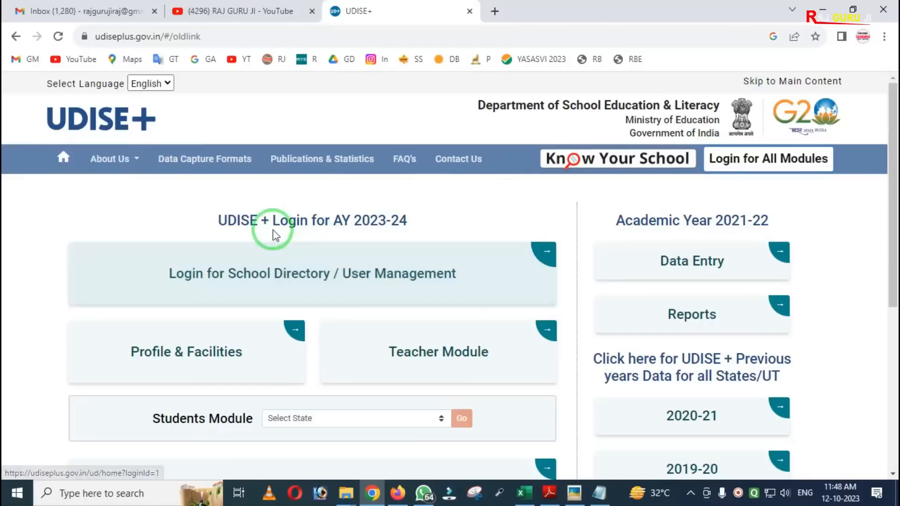
scroll(275, 235, down, 3)
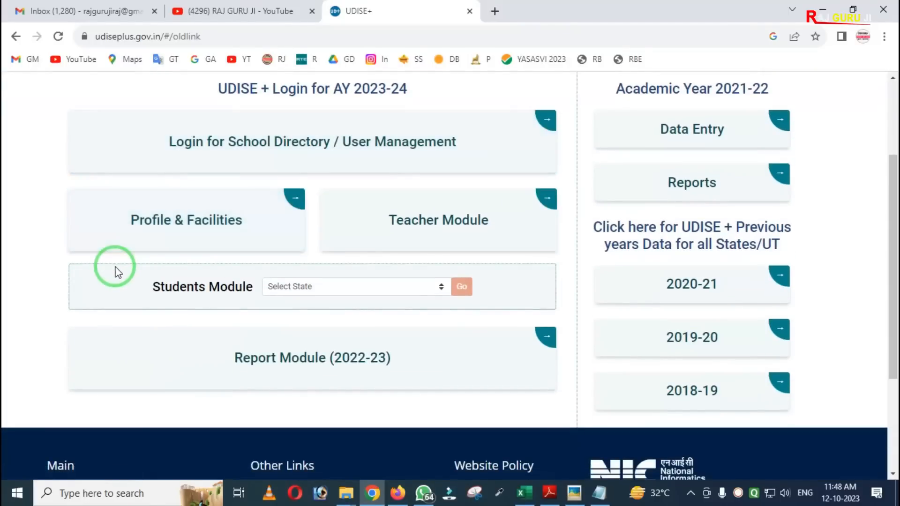
Choose RAJASTHAN as the state for the Students Module and go to its sign-in page.
key(ctrl+2)
mouse_move(57, 257)
mouse_down()
mouse_move(219, 307)
mouse_move(280, 310)
mouse_up()
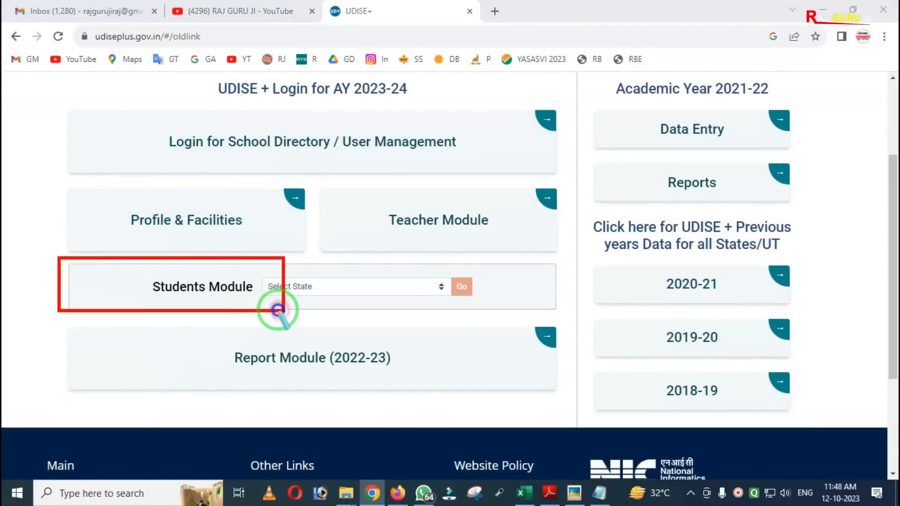
click(297, 291)
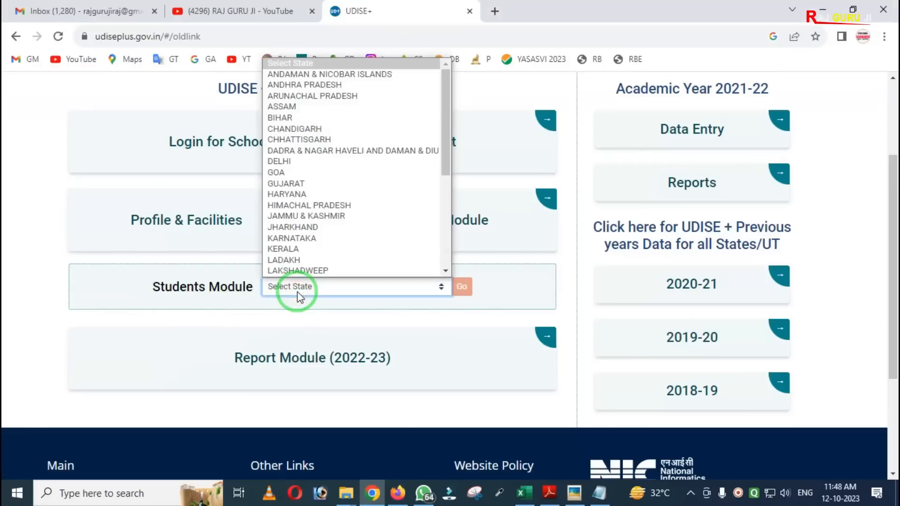
key(r)
click(311, 259)
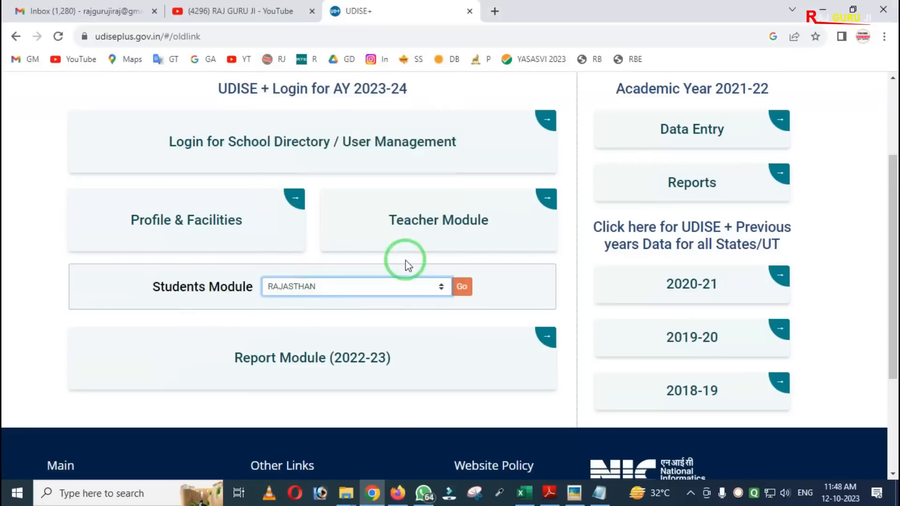
click(451, 284)
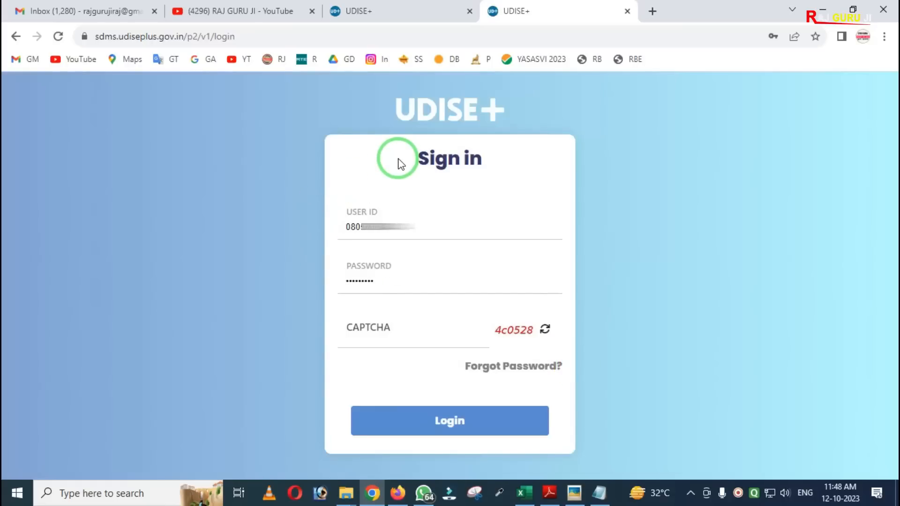
Enter the captcha code alongside the prefilled user ID and password, and log in to the student module.
mouse_move(317, 189)
mouse_down()
mouse_move(334, 217)
mouse_move(415, 241)
mouse_up()
mouse_move(328, 250)
mouse_down()
mouse_move(368, 294)
mouse_move(399, 295)
mouse_up()
drag(485, 326, 533, 350)
right_click(382, 357)
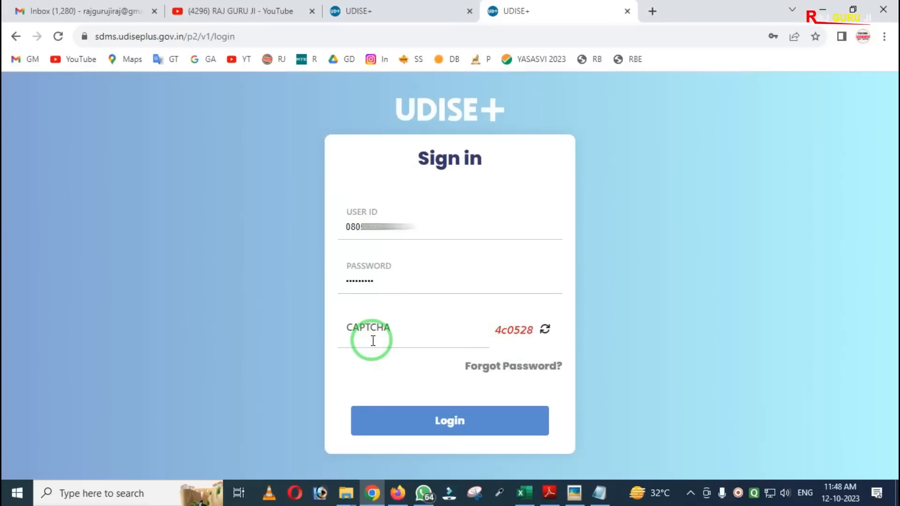
click(373, 340)
text(4c0528)
click(422, 422)
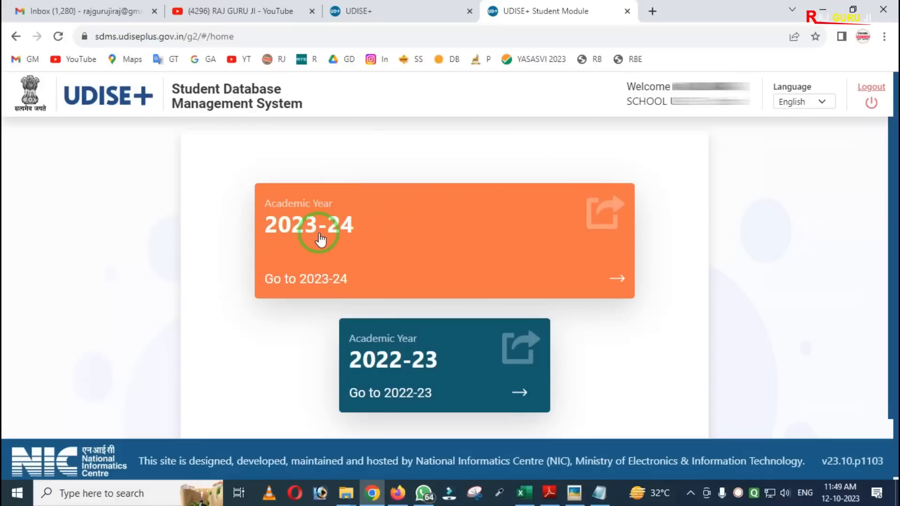
Open the academic year 2023-24 and close the school information dialog.
mouse_move(323, 305)
mouse_down()
mouse_move(500, 408)
mouse_move(560, 409)
mouse_up()
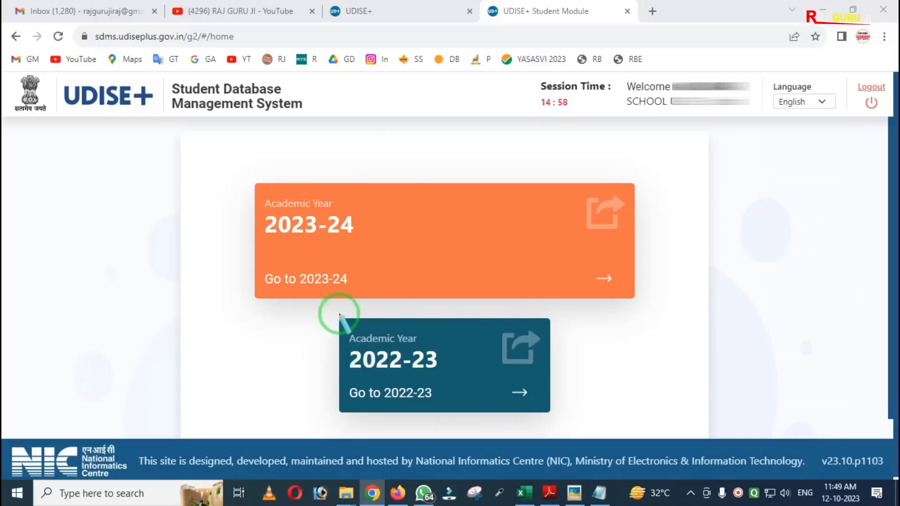
mouse_move(237, 171)
mouse_down()
mouse_move(307, 264)
mouse_move(619, 288)
mouse_up()
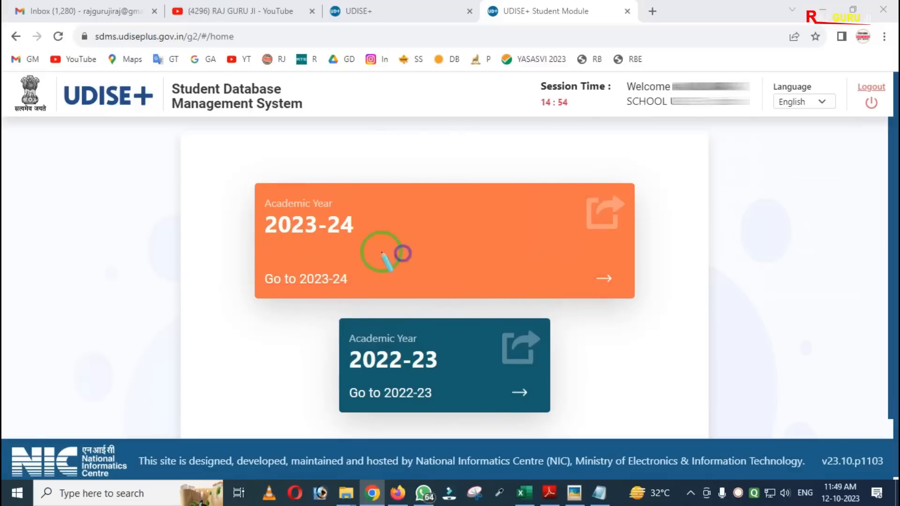
click(355, 227)
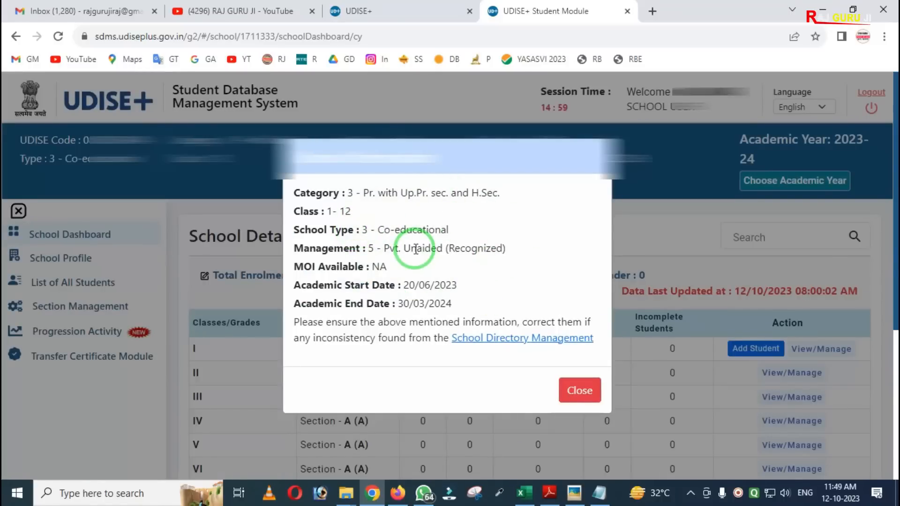
click(571, 397)
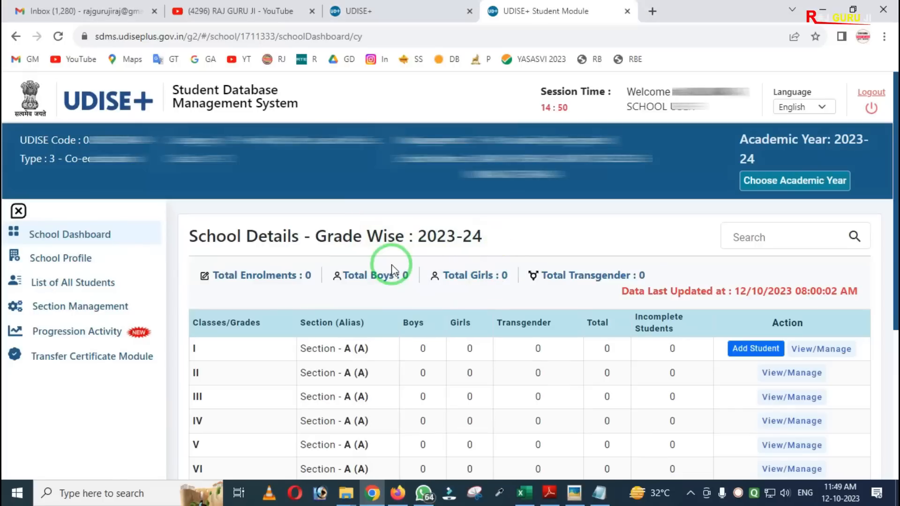
Examine the grade-wise School Details table for 2023-24, including the student counts and the actions offered for each class.
scroll(392, 264, down, 3)
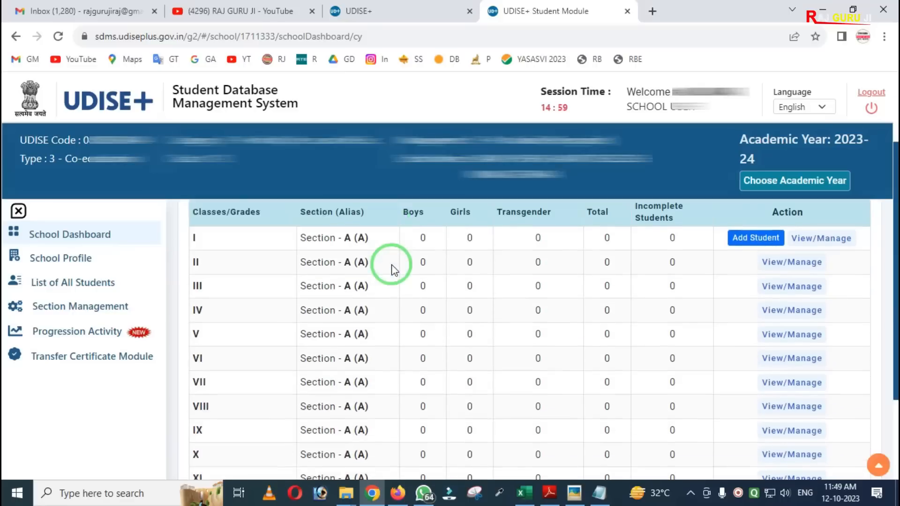
scroll(396, 285, up, 3)
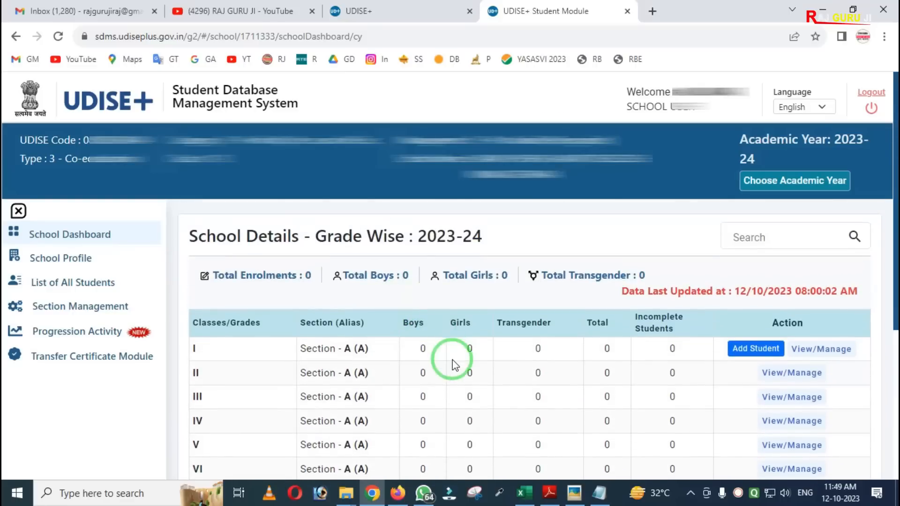
scroll(454, 357, down, 3)
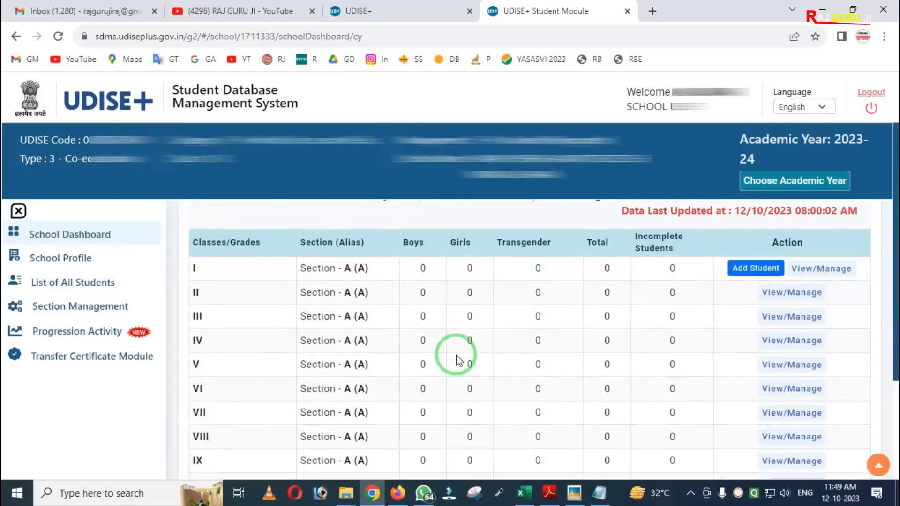
scroll(458, 348, up, 1)
drag(392, 260, 708, 453)
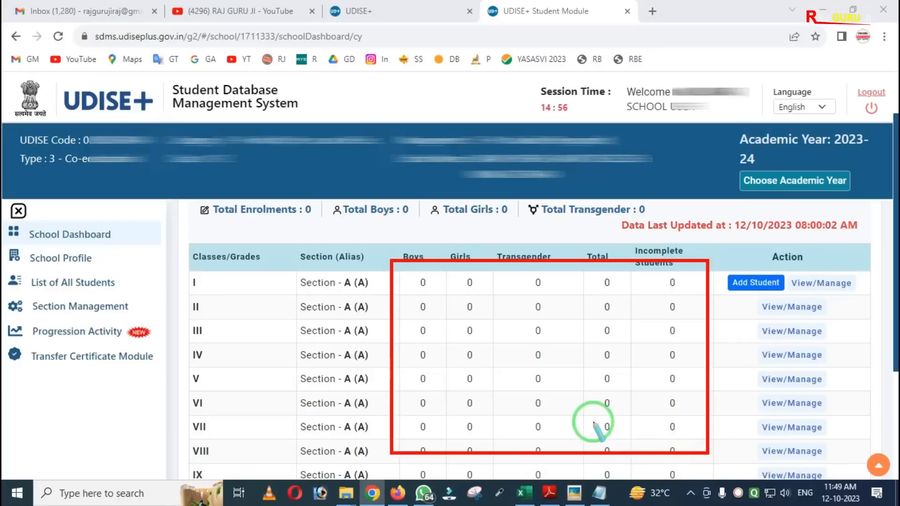
right_click(525, 405)
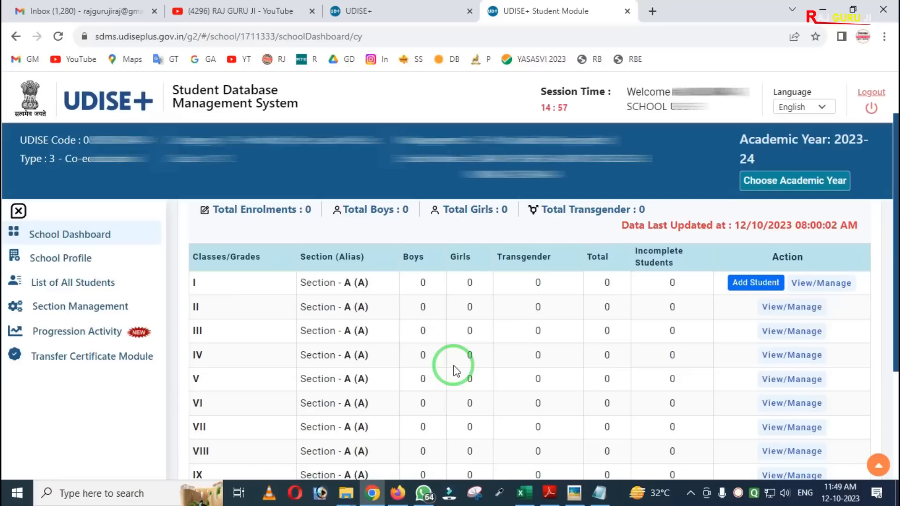
scroll(455, 370, up, 2)
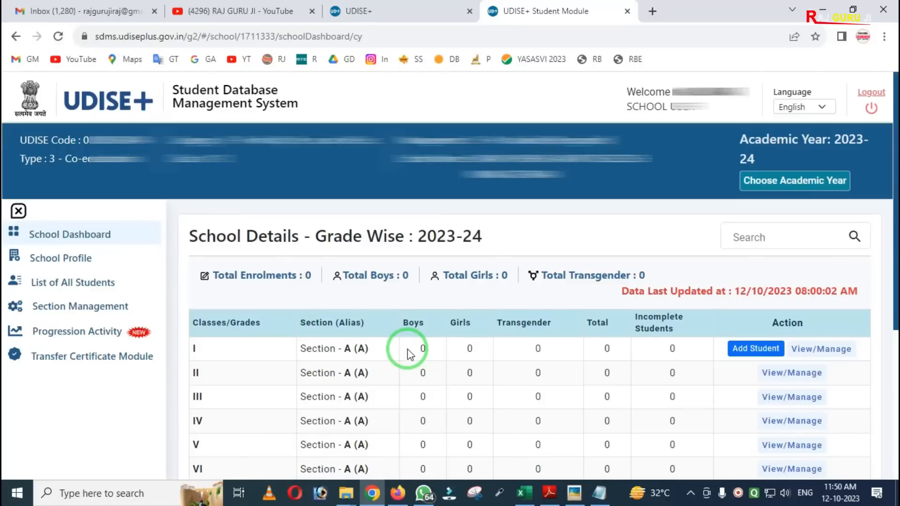
key(ctrl+shift+d)
mouse_move(709, 320)
mouse_down()
mouse_move(730, 362)
mouse_move(796, 390)
mouse_up()
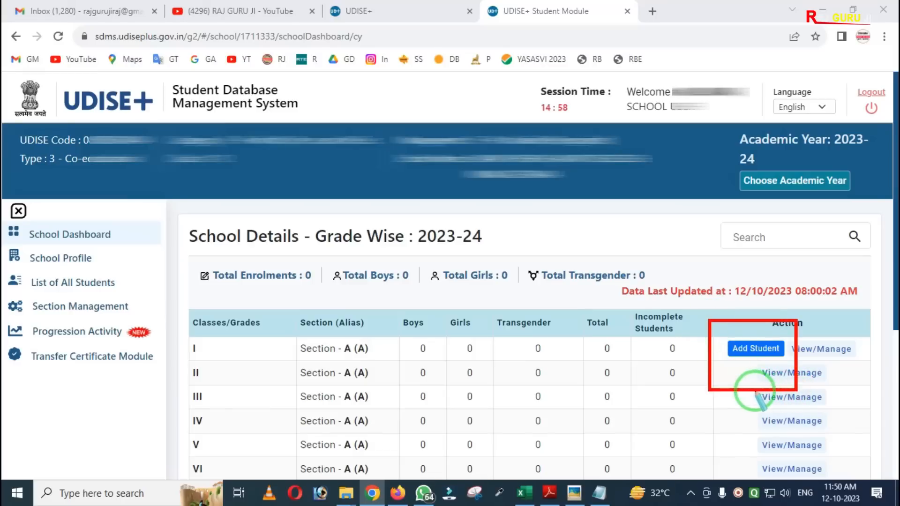
key(ctrl+z)
mouse_move(184, 332)
mouse_down()
mouse_move(196, 348)
mouse_move(234, 362)
mouse_move(815, 362)
mouse_up()
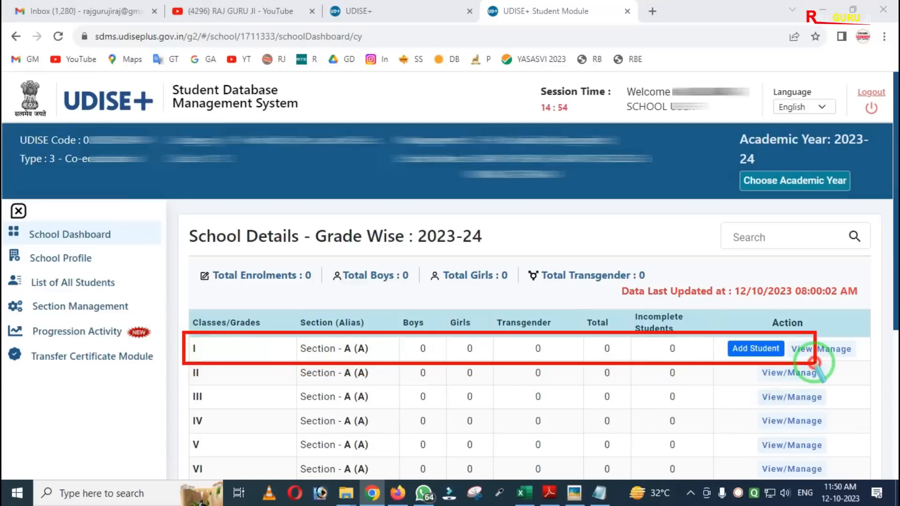
mouse_move(708, 314)
mouse_down()
mouse_move(713, 328)
mouse_move(769, 372)
mouse_move(791, 371)
mouse_up()
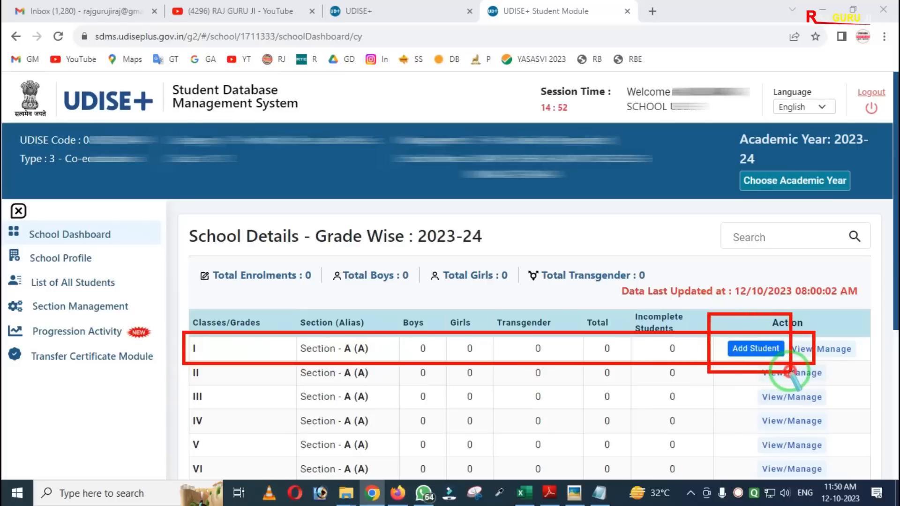
key(Escape)
drag(709, 358, 772, 480)
right_click(614, 402)
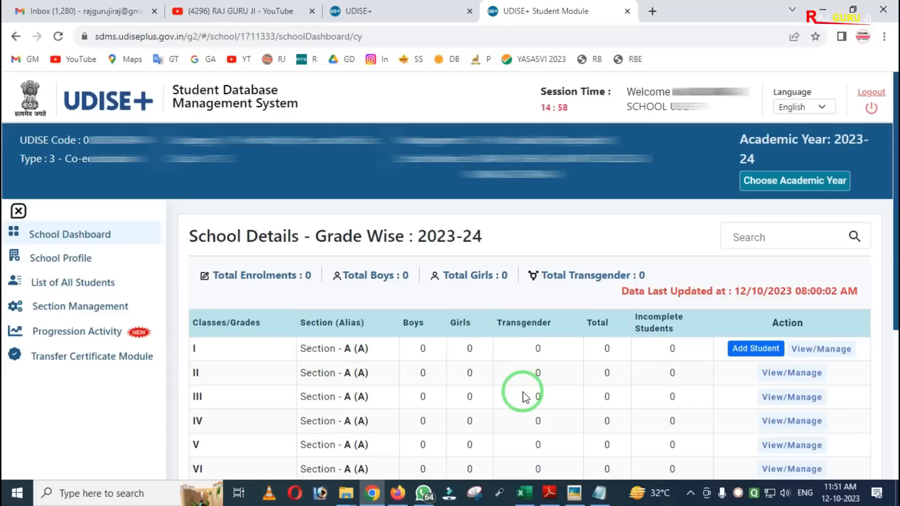
scroll(525, 398, down, 1)
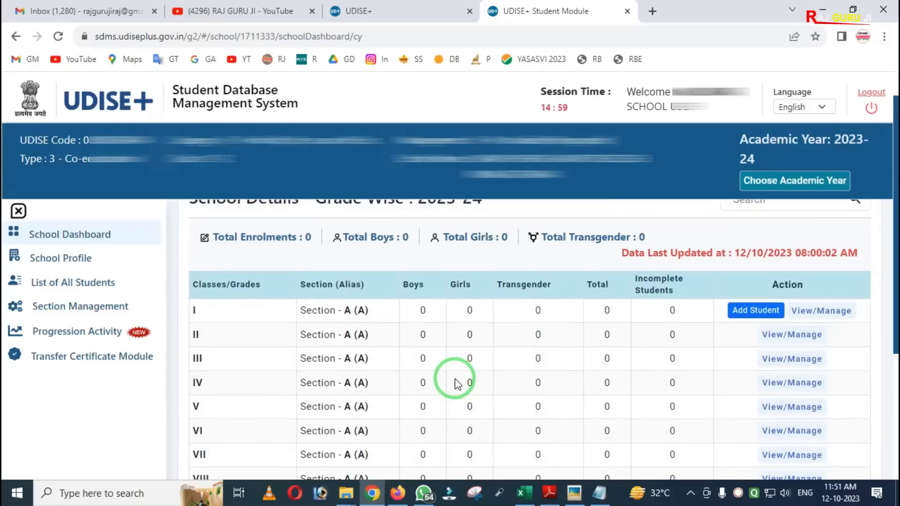
scroll(462, 370, up, 1)
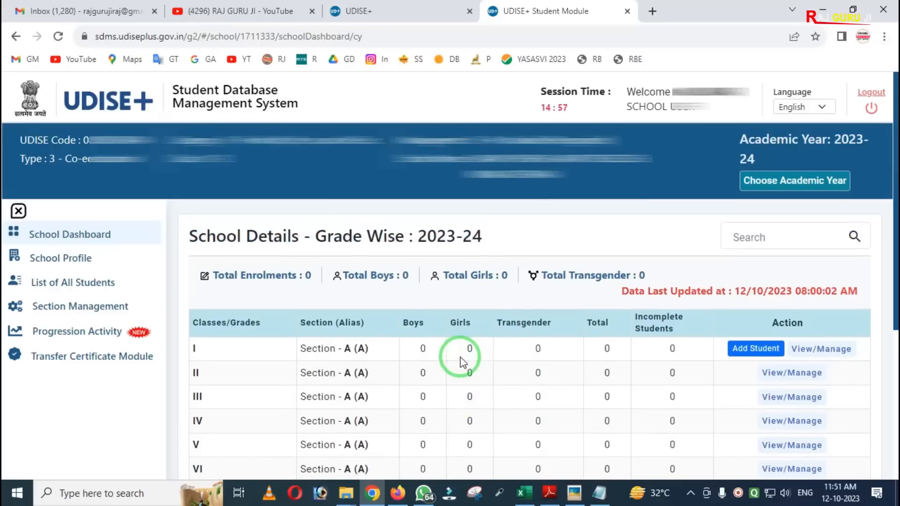
Try to add a student to Class I from the School Dashboard.
click(749, 353)
drag(290, 169, 602, 386)
mouse_move(305, 256)
mouse_down()
mouse_move(360, 309)
mouse_move(582, 307)
mouse_move(603, 340)
mouse_up()
key(Escape)
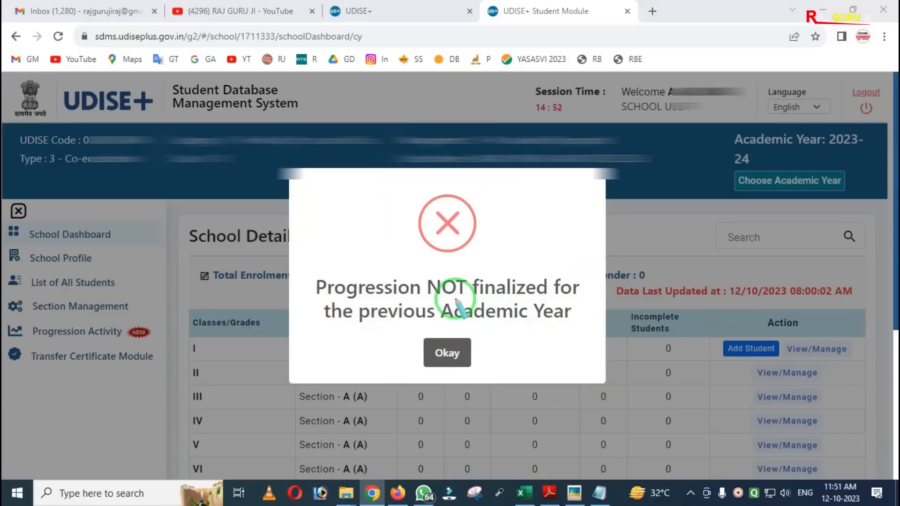
Dismiss the message and open the Progression Activity page with its progression, import and dropbox modules.
key(Escape)
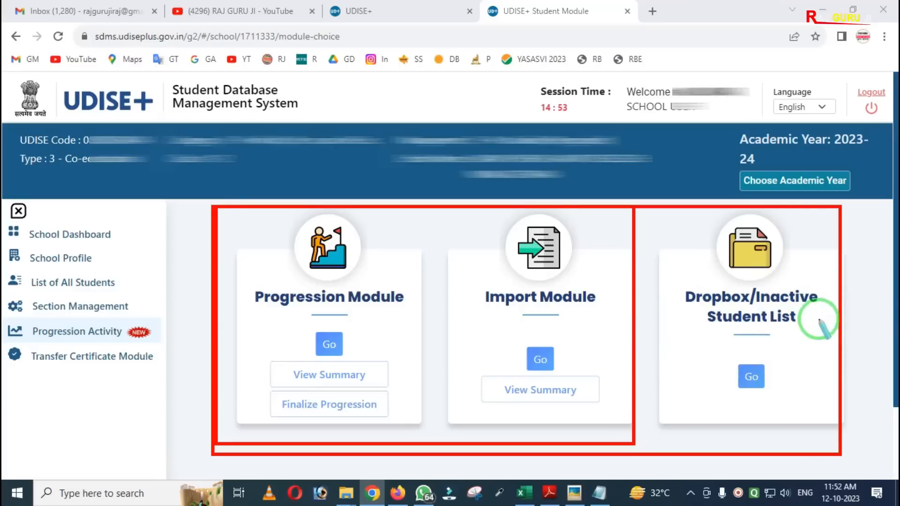
right_click(426, 338)
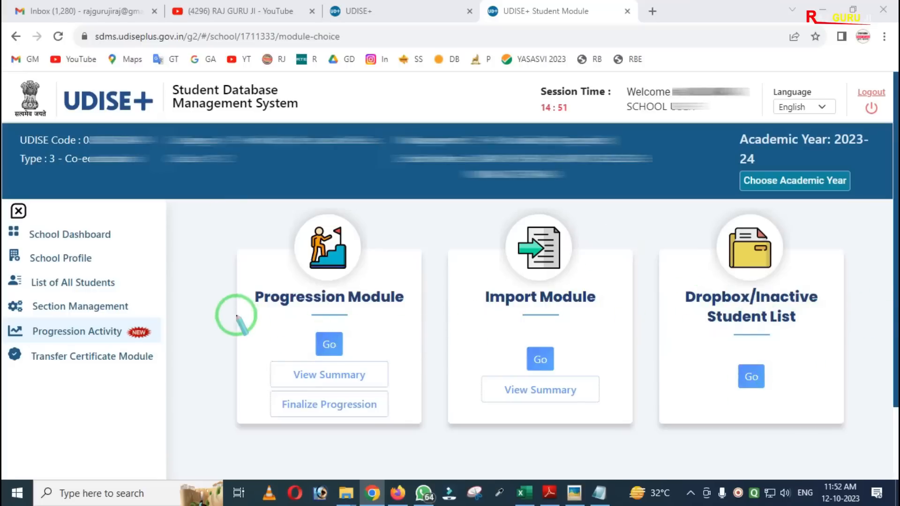
mouse_move(216, 220)
mouse_down()
mouse_move(256, 321)
mouse_move(323, 403)
mouse_move(423, 432)
mouse_up()
drag(452, 219, 491, 298)
drag(491, 298, 591, 402)
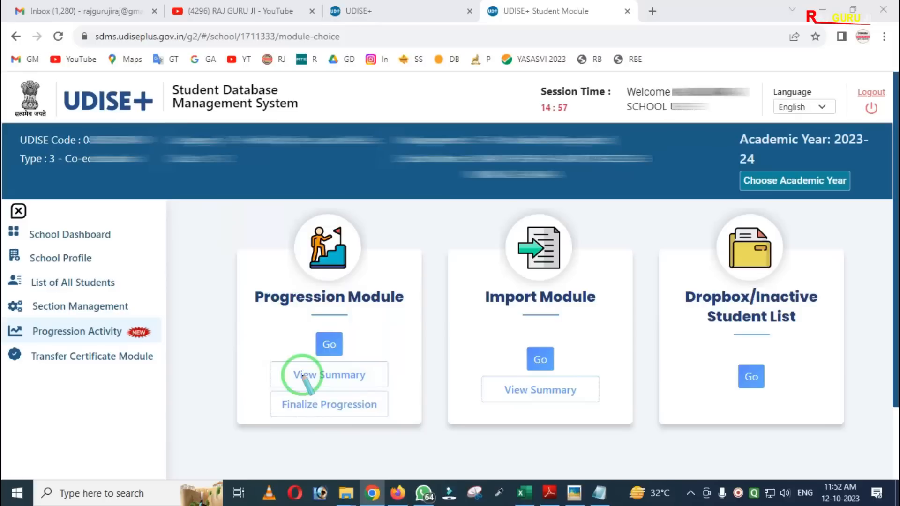
key(Escape)
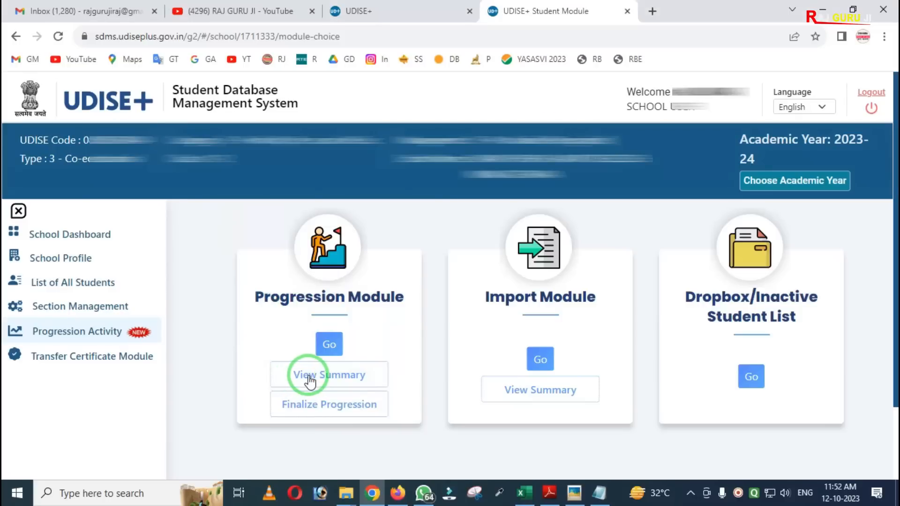
Review the Progression Module's summary of 2022-23 students with their promotion details, and return to the module overview.
click(333, 376)
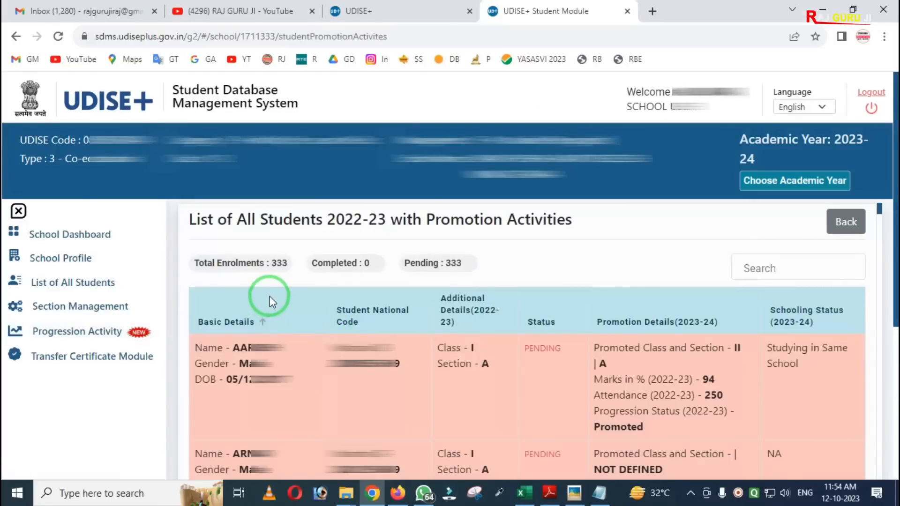
scroll(546, 367, down, 15)
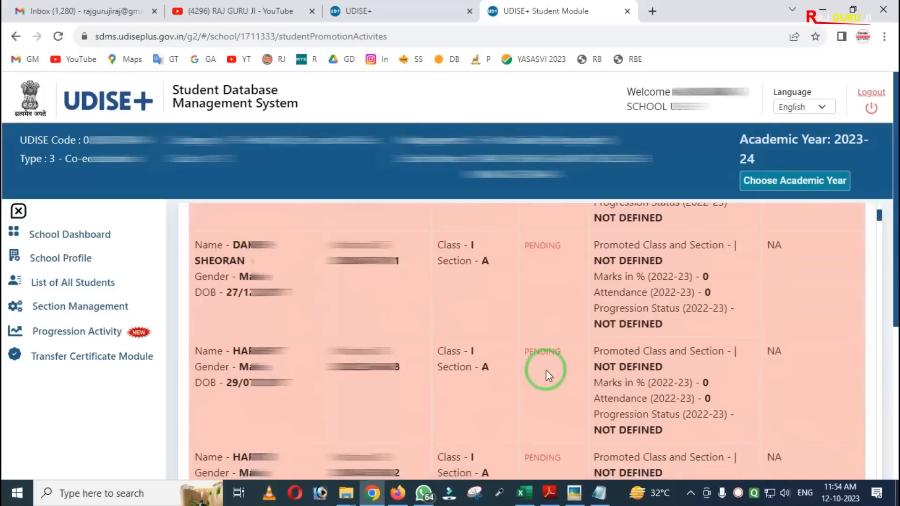
scroll(546, 371, down, 2)
scroll(546, 371, up, 5)
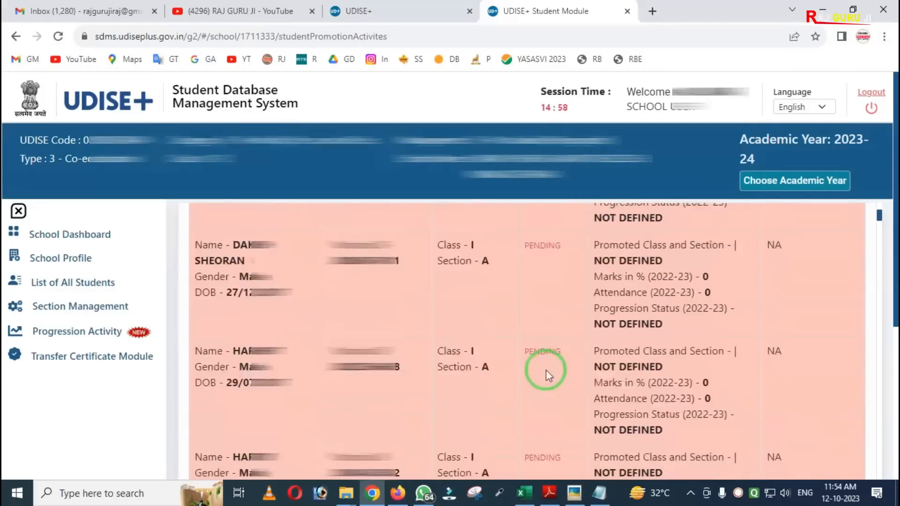
scroll(545, 369, up, 5)
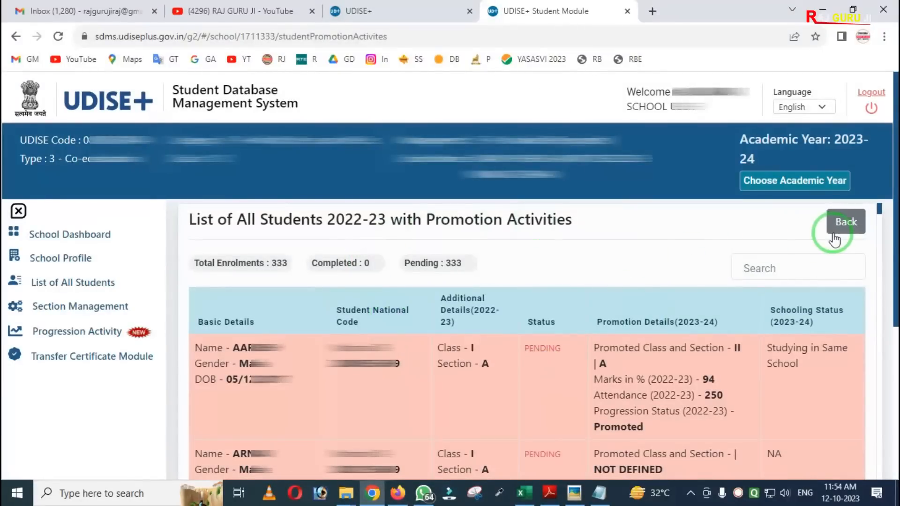
click(845, 223)
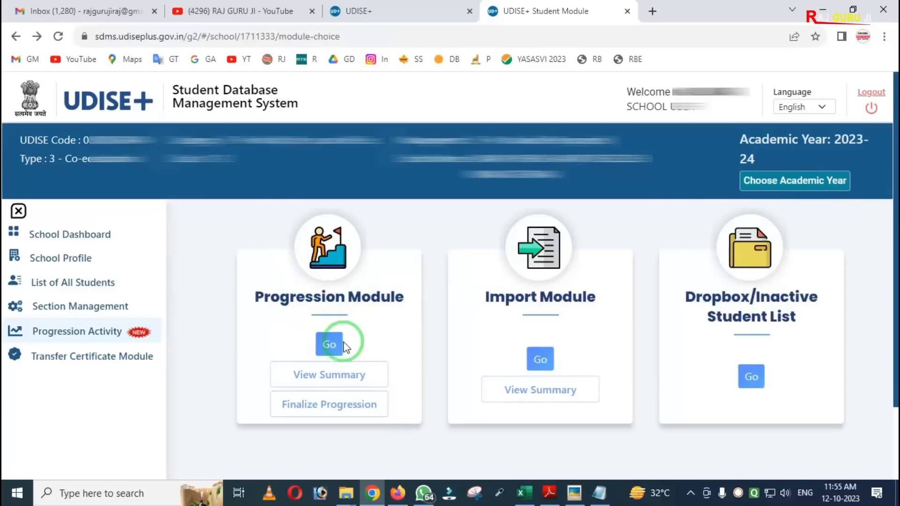
Open the Progression Module's list of students eligible for promotion from 2022-23 to 2023-24 and look over the page.
click(330, 343)
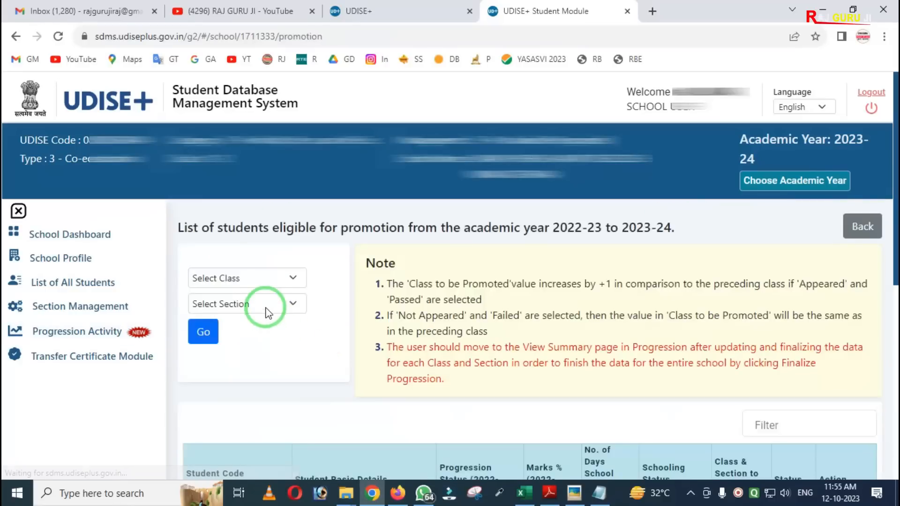
scroll(320, 339, down, 5)
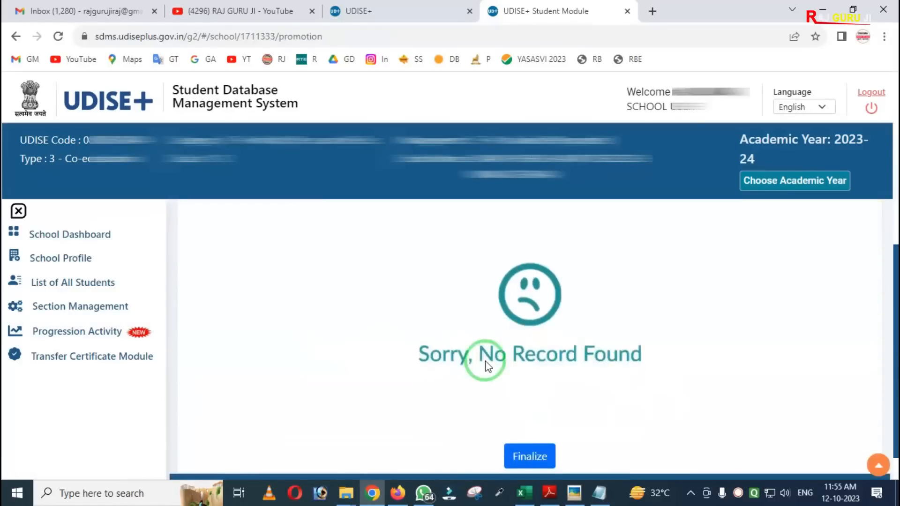
scroll(496, 373, up, 3)
scroll(487, 382, down, 3)
scroll(420, 345, up, 4)
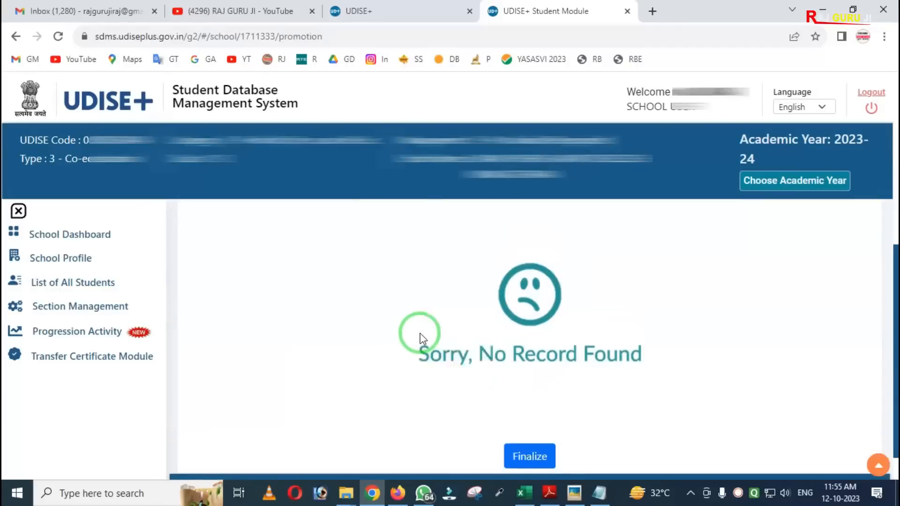
scroll(421, 354, up, 2)
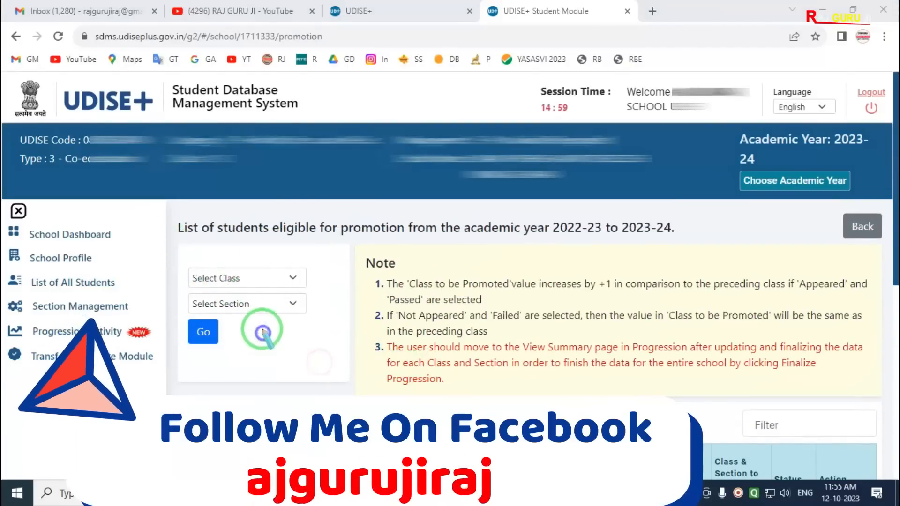
Load the promotion student list for Class I, Section A.
click(255, 280)
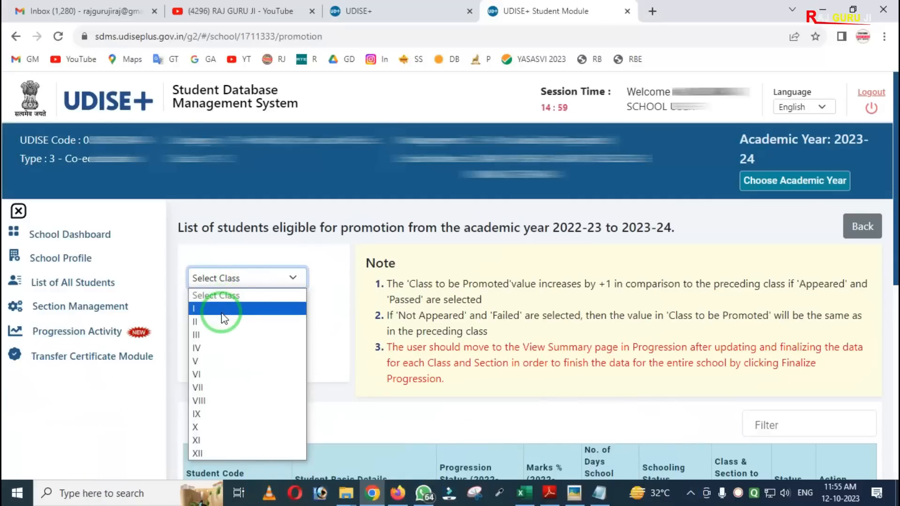
click(221, 308)
click(246, 303)
click(221, 334)
click(202, 333)
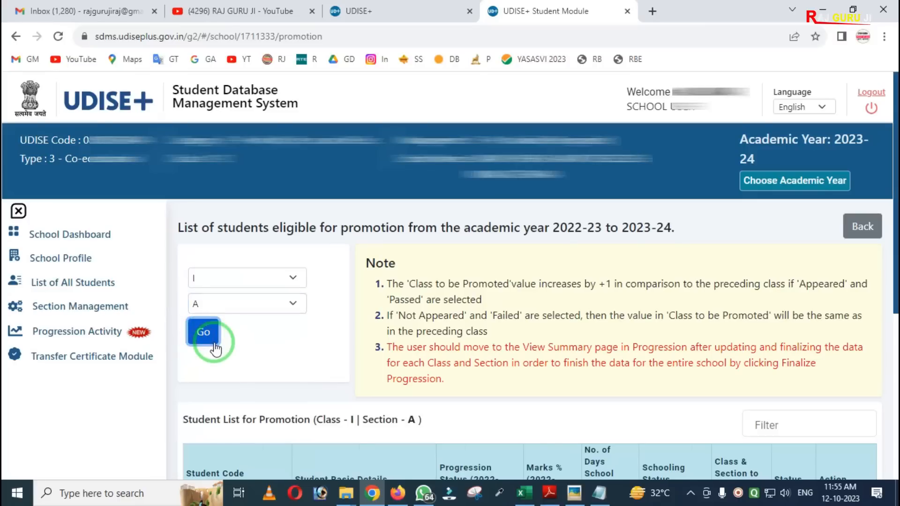
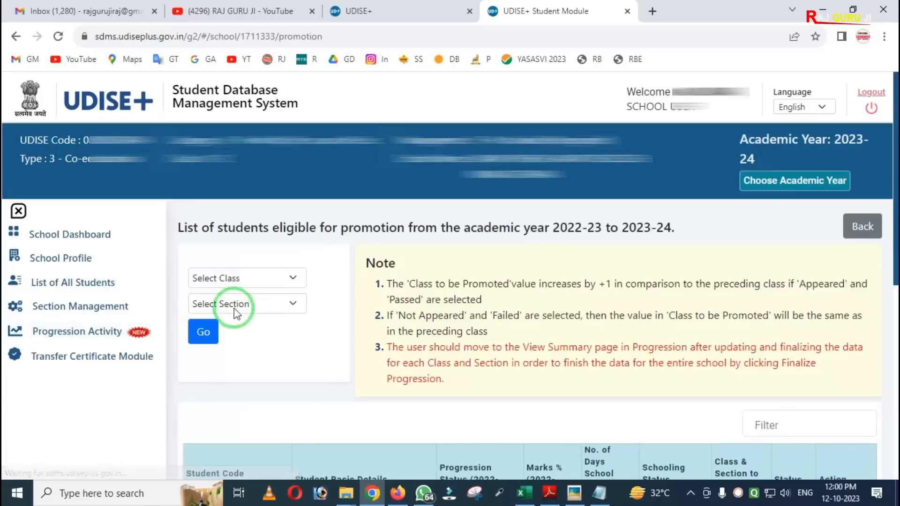
Load the Class I, Section A promotion list again and go to its student entries.
click(222, 316)
click(222, 312)
click(217, 321)
click(202, 331)
scroll(625, 348, down, 9)
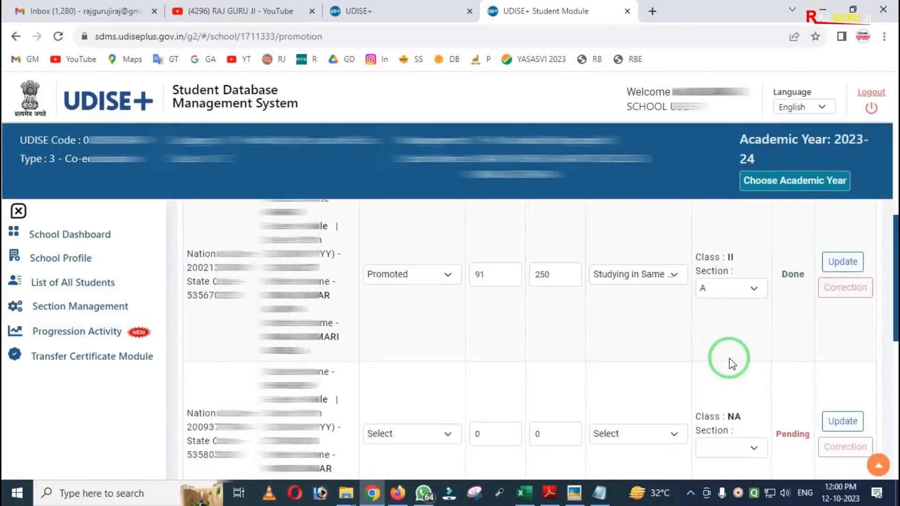
Examine the entries of promoted students studying in the same school, checking their progression status, schooling status and assigned class and section.
scroll(732, 363, down, 3)
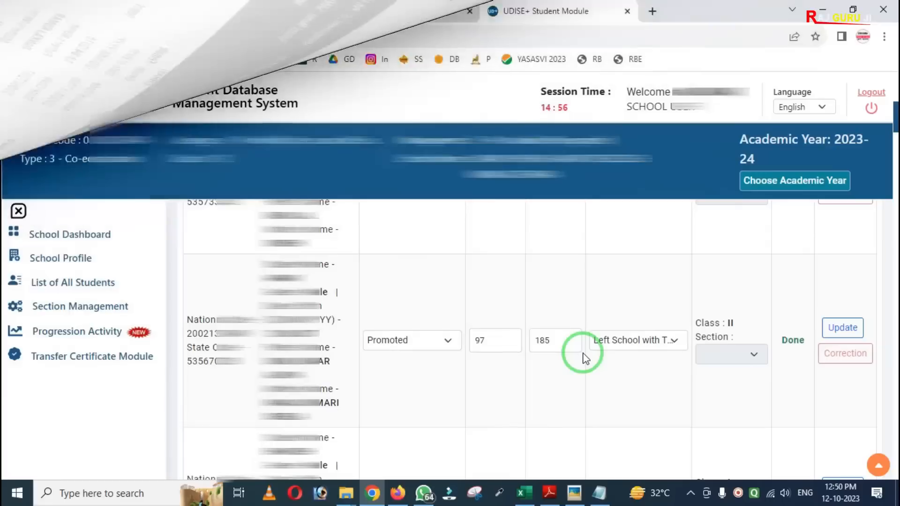
scroll(581, 361, down, 5)
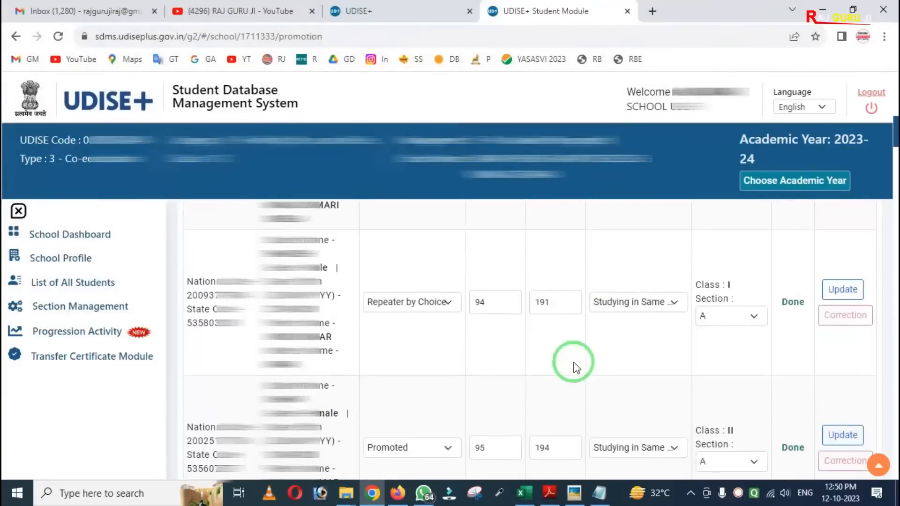
scroll(576, 367, down, 2)
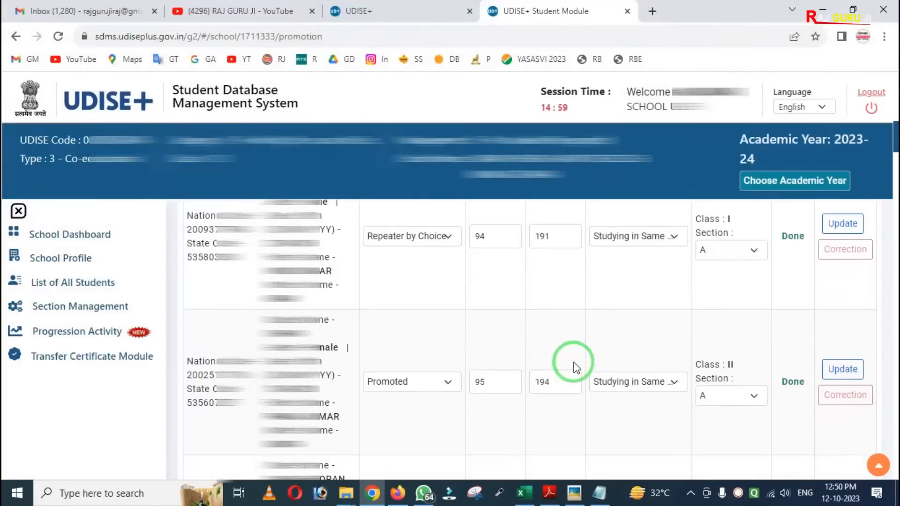
scroll(573, 368, down, 2)
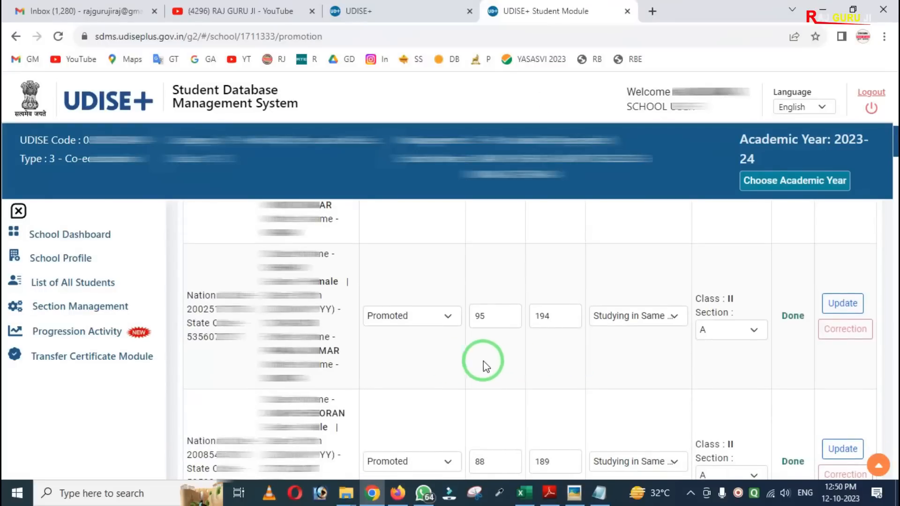
mouse_move(356, 289)
mouse_down()
mouse_move(402, 336)
mouse_move(466, 347)
mouse_up()
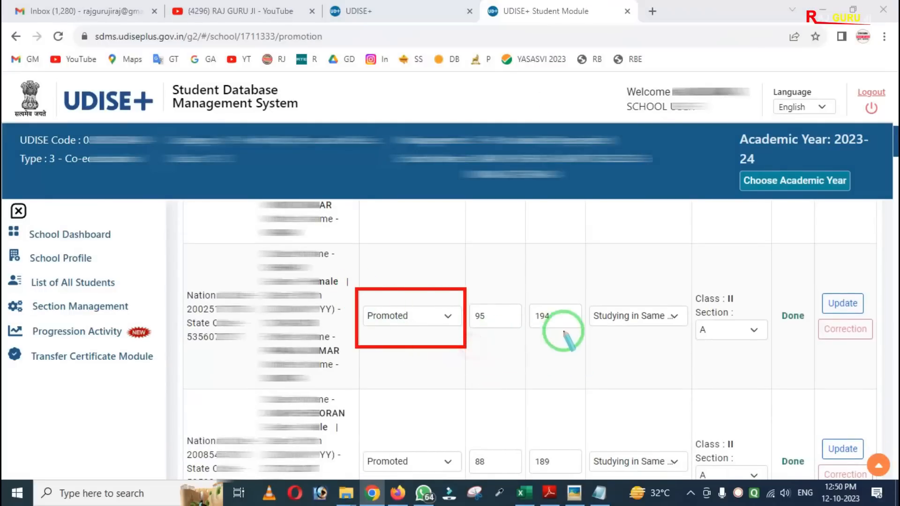
mouse_move(577, 281)
mouse_down()
mouse_move(616, 332)
mouse_move(687, 363)
mouse_up()
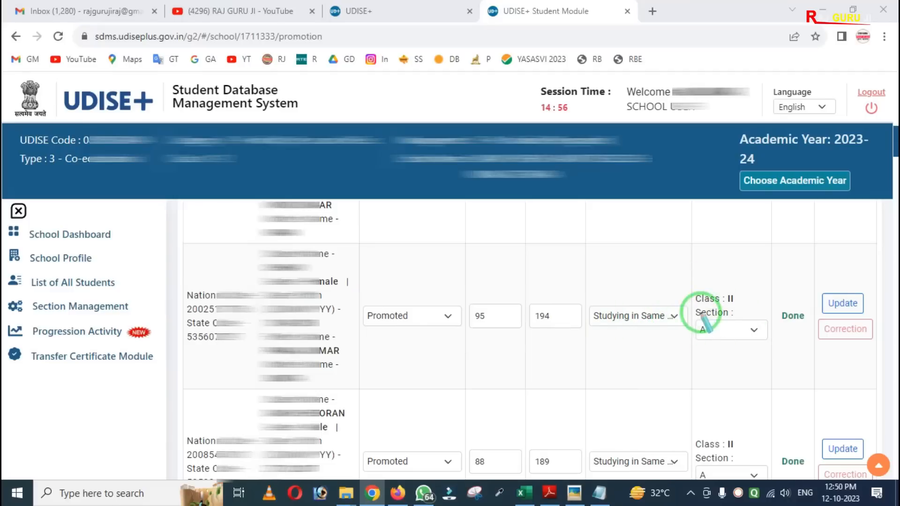
mouse_move(679, 289)
mouse_down()
mouse_move(716, 341)
mouse_move(769, 349)
mouse_up()
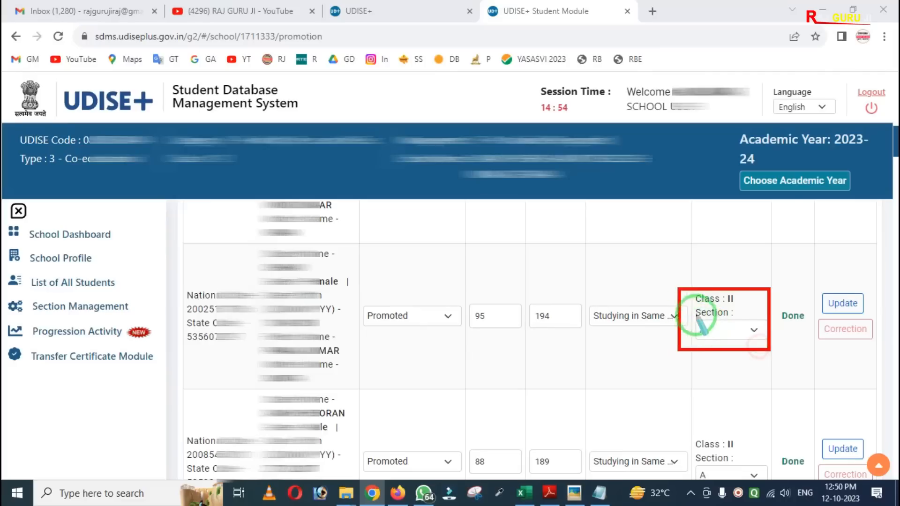
drag(683, 307, 738, 350)
right_click(679, 355)
right_click(591, 354)
scroll(529, 337, down, 6)
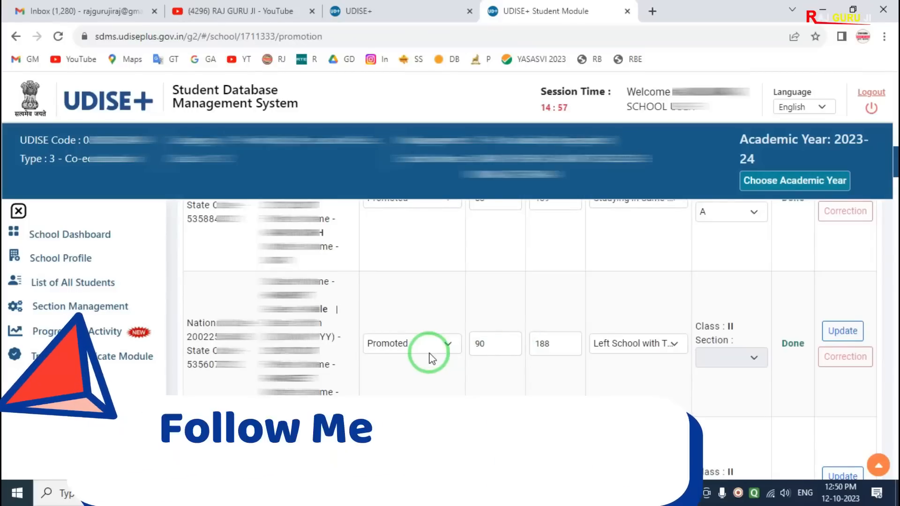
Examine a promoted student's entry marked Left School with TC/without TC, including the schooling status options and the class and section fields.
mouse_move(352, 317)
mouse_down()
mouse_move(379, 348)
mouse_move(449, 375)
mouse_up()
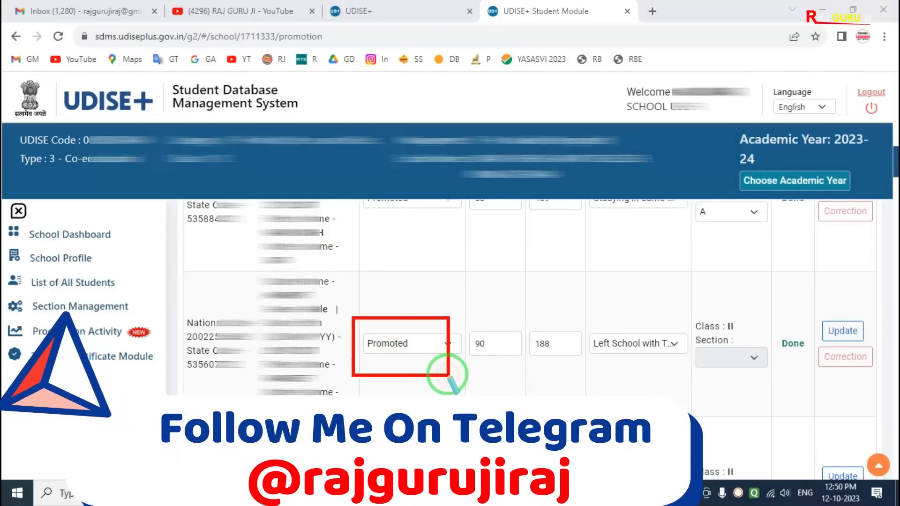
mouse_move(574, 303)
mouse_down()
mouse_move(604, 359)
mouse_move(647, 371)
mouse_up()
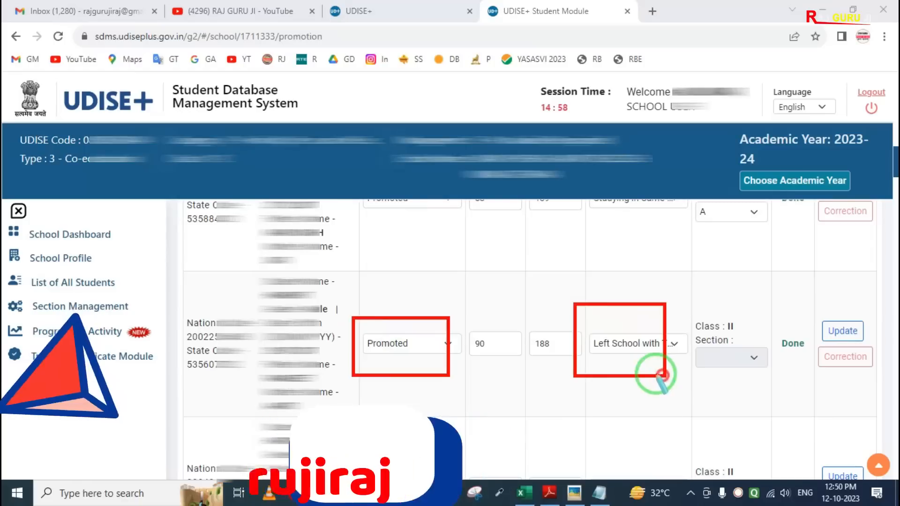
click(621, 349)
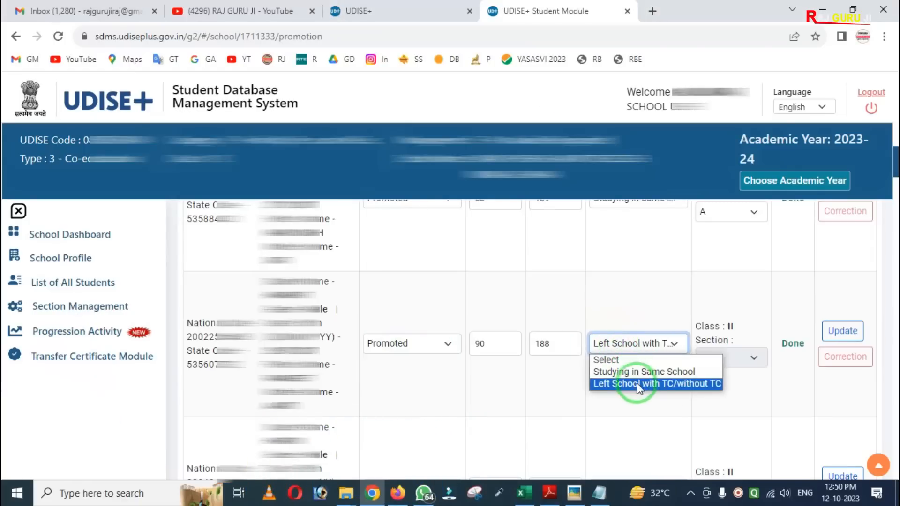
click(715, 393)
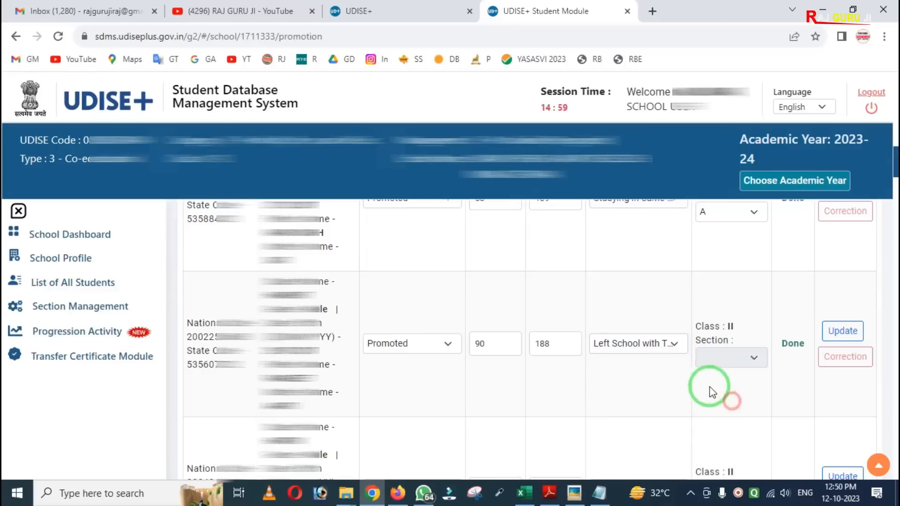
drag(683, 311, 763, 382)
drag(706, 338, 760, 381)
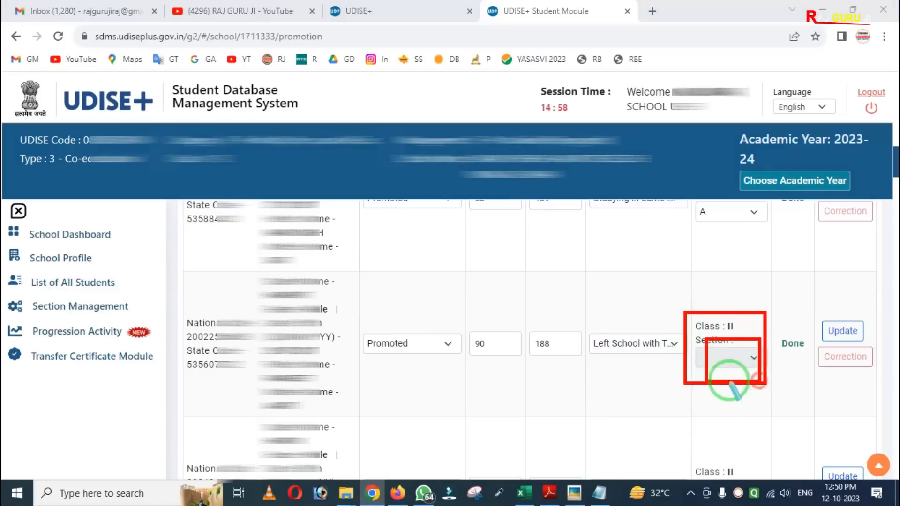
right_click(690, 373)
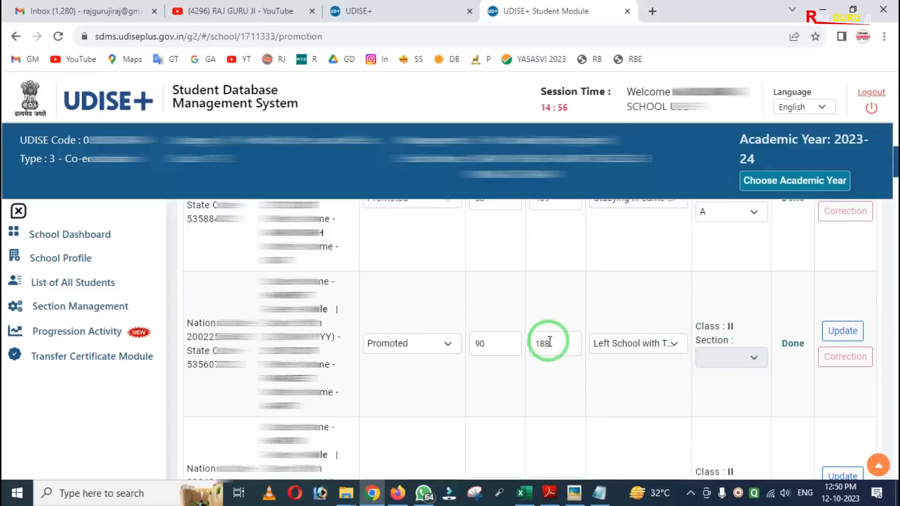
Examine a Repeater by Choice entry, including its progression and schooling status options and the assigned class and section.
scroll(546, 344, down, 1)
scroll(544, 346, down, 10)
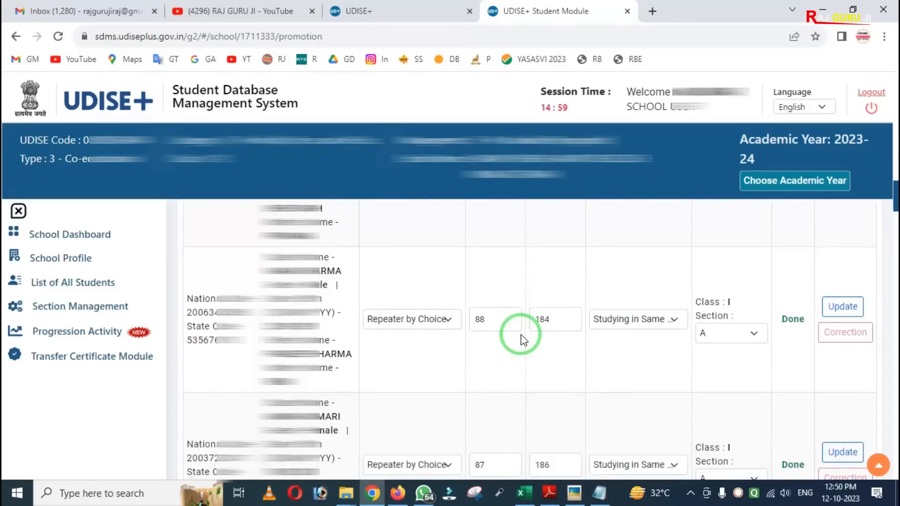
click(409, 319)
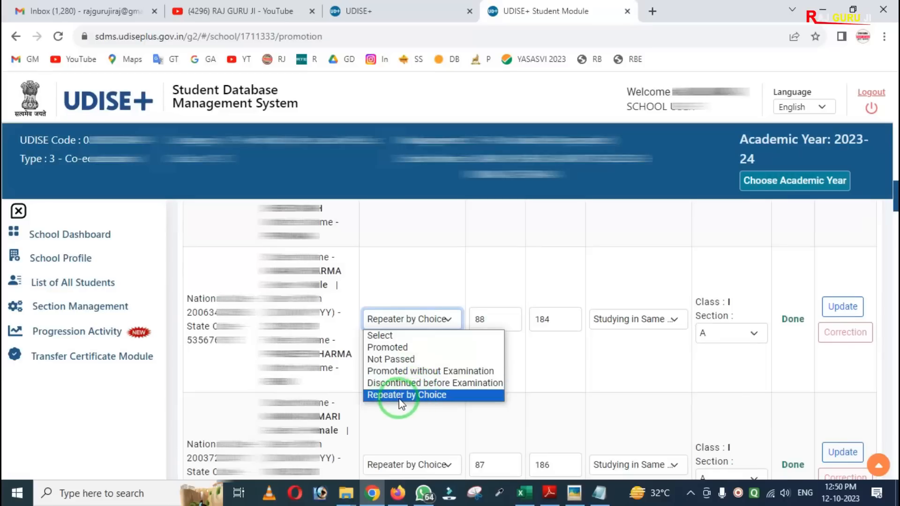
click(626, 368)
click(637, 322)
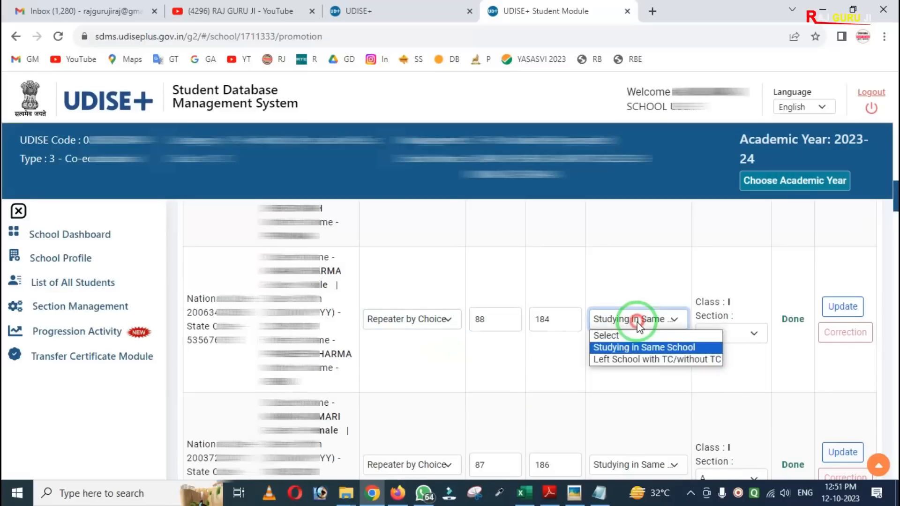
click(630, 351)
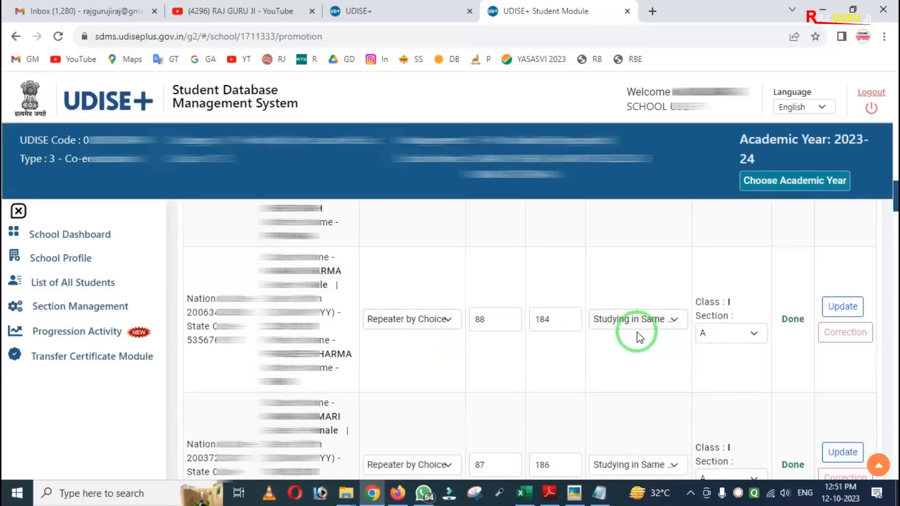
mouse_move(682, 277)
mouse_down()
mouse_move(707, 322)
mouse_move(754, 348)
mouse_up()
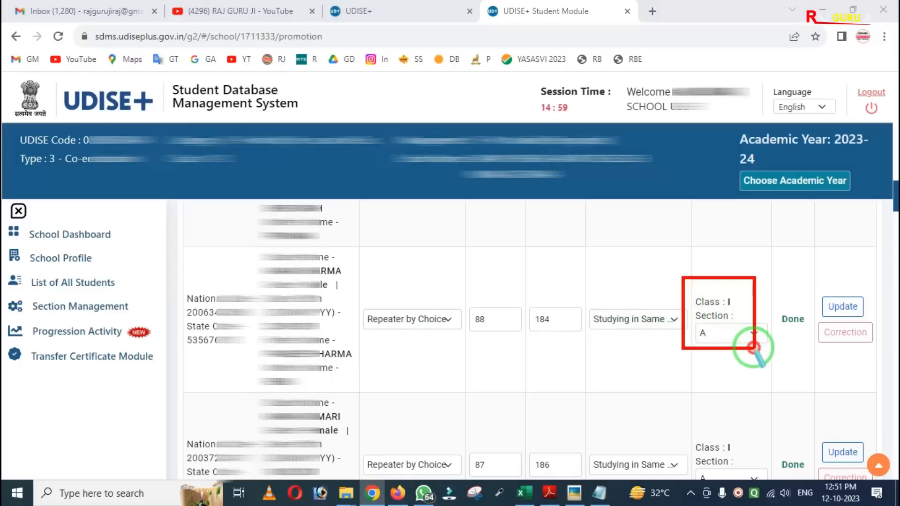
drag(697, 313, 763, 363)
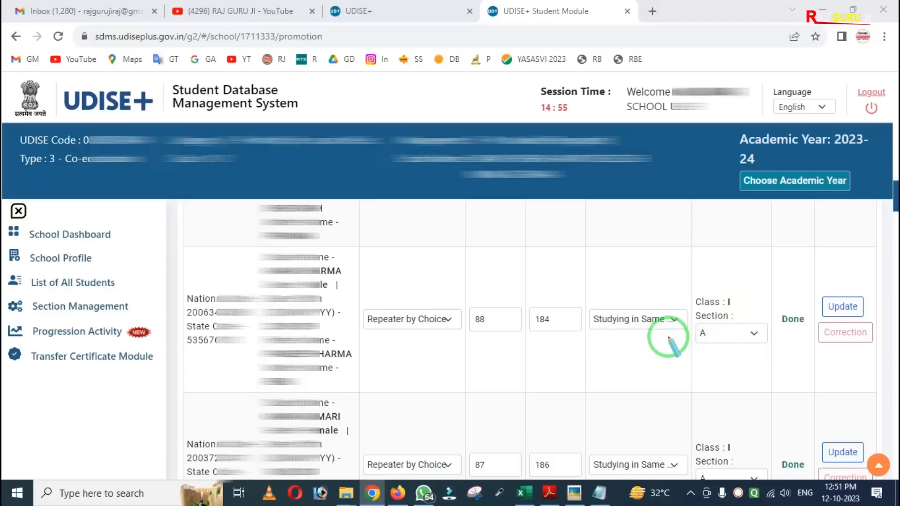
key(Escape)
Review the remaining Class I, Section A entries and request finalization of the section's promotion data.
scroll(656, 347, down, 5)
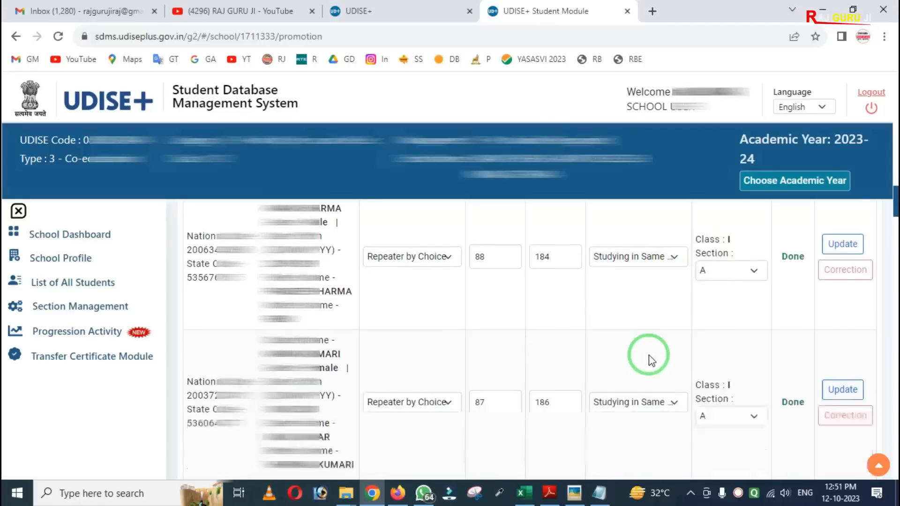
scroll(614, 354, down, 15)
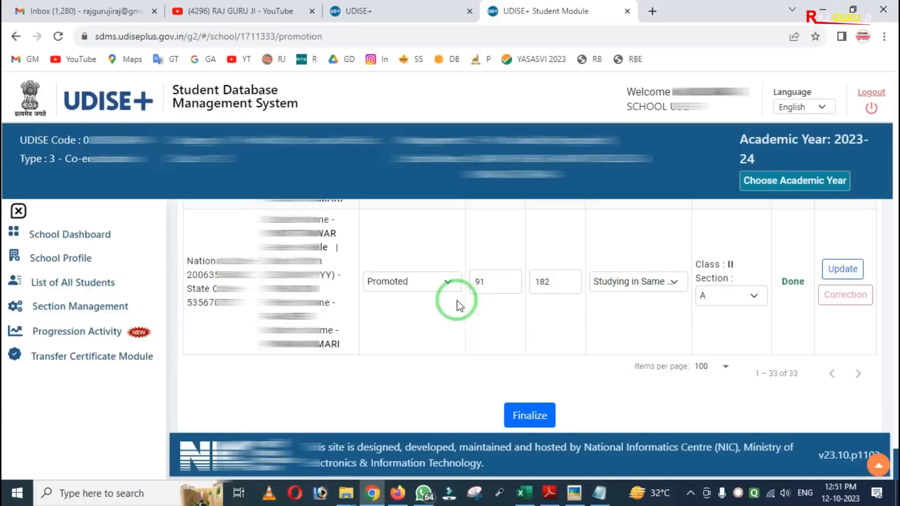
click(528, 416)
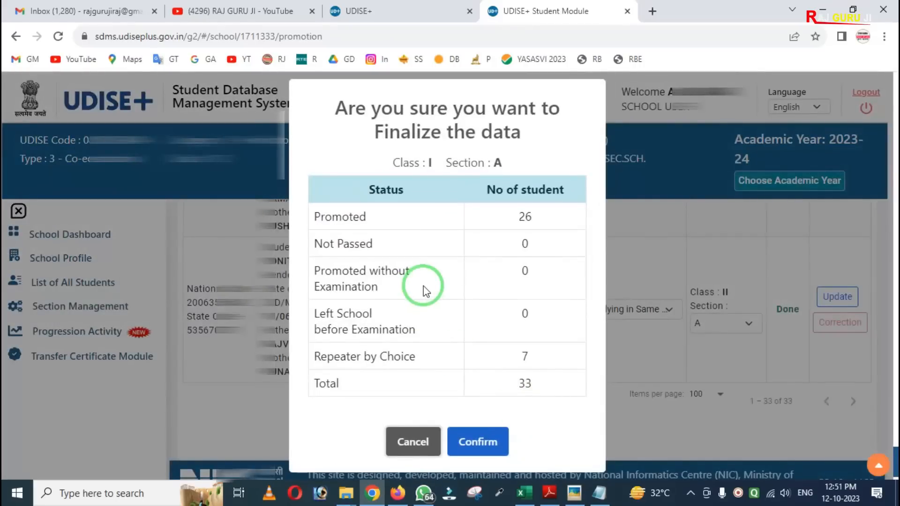
Check the number of students per progression status and the total in the Class I, Section A finalization summary.
mouse_move(293, 92)
mouse_down()
mouse_move(373, 274)
mouse_move(528, 460)
mouse_move(589, 480)
mouse_up()
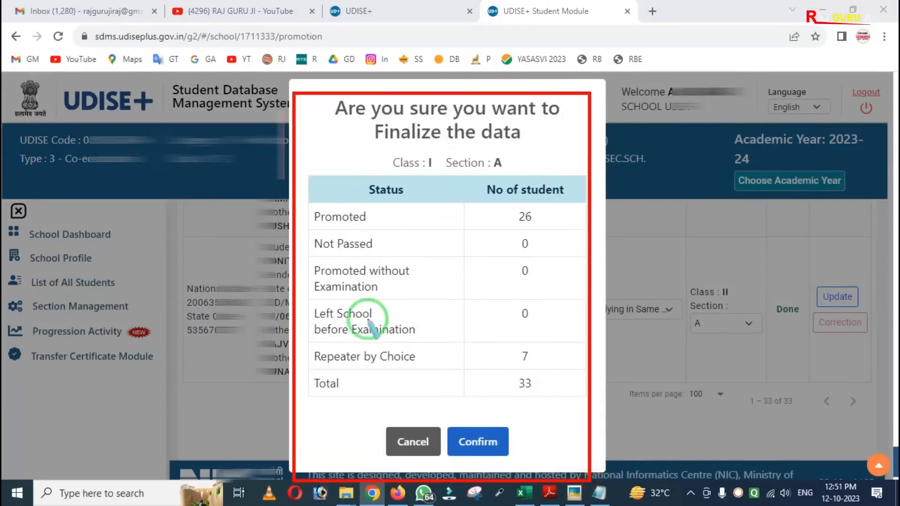
mouse_move(306, 198)
mouse_down()
mouse_move(354, 231)
mouse_move(550, 225)
mouse_up()
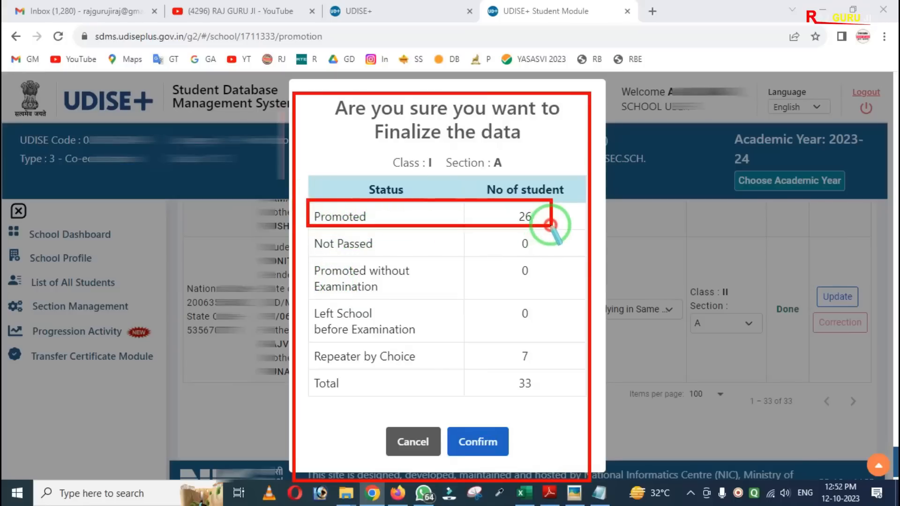
mouse_move(303, 362)
mouse_down()
mouse_move(425, 413)
mouse_move(554, 404)
mouse_up()
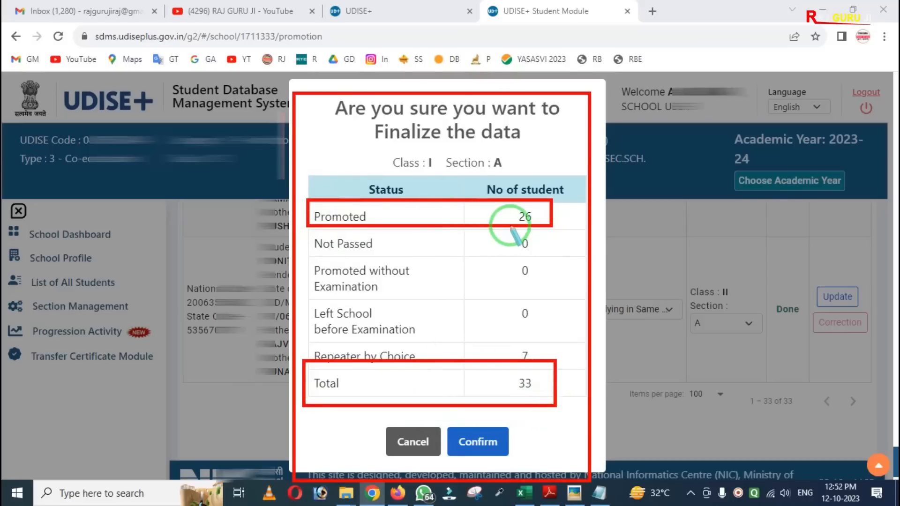
right_click(408, 328)
mouse_move(312, 332)
mouse_down()
mouse_move(415, 376)
mouse_move(552, 376)
mouse_up()
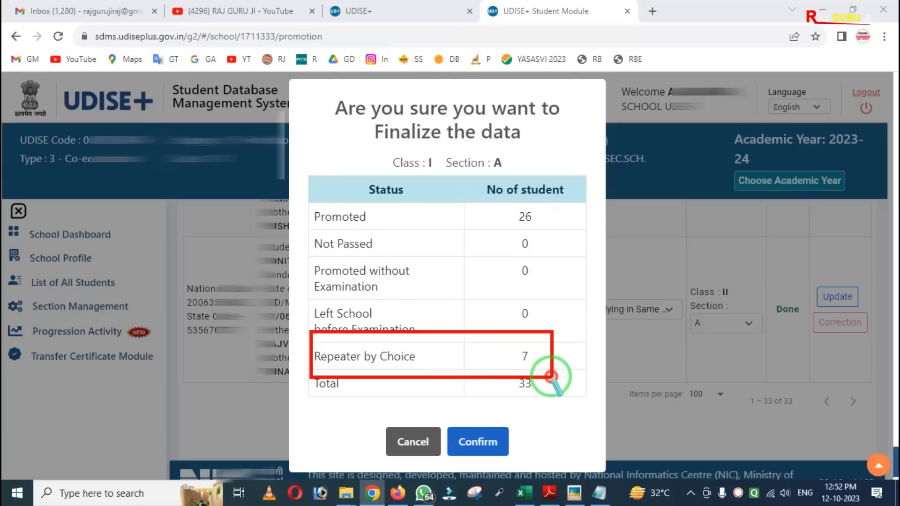
right_click(550, 376)
drag(489, 199, 581, 418)
right_click(475, 376)
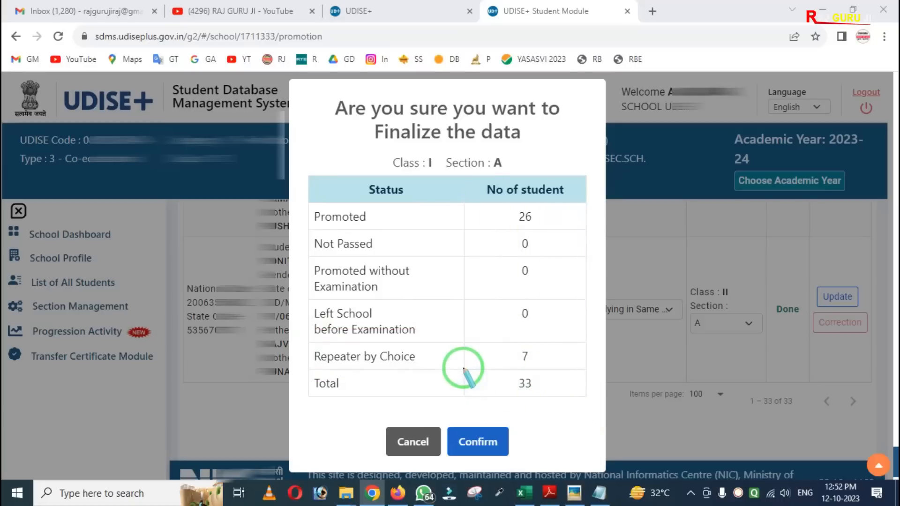
Confirm finalizing the Class I, Section A data and acknowledge the completion notice.
click(487, 443)
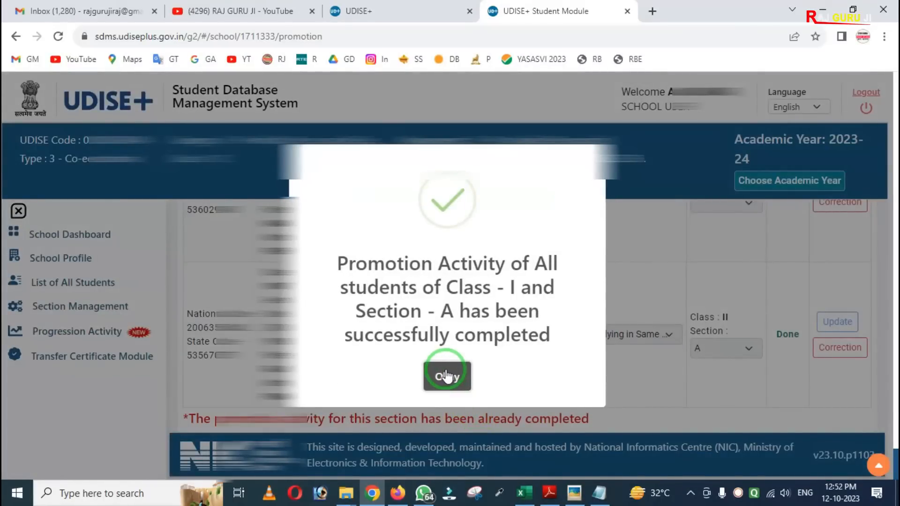
click(446, 376)
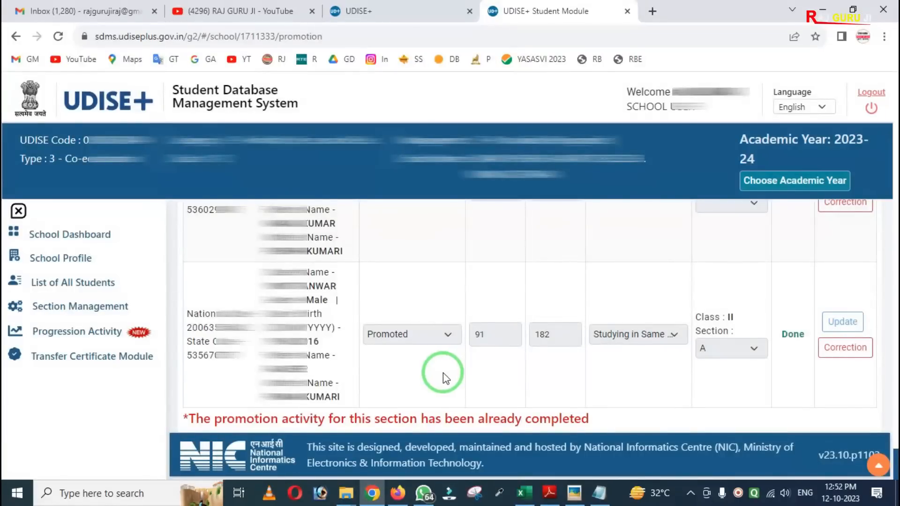
mouse_move(395, 379)
mouse_down()
mouse_move(411, 399)
mouse_move(546, 442)
mouse_move(652, 431)
mouse_up()
right_click(540, 410)
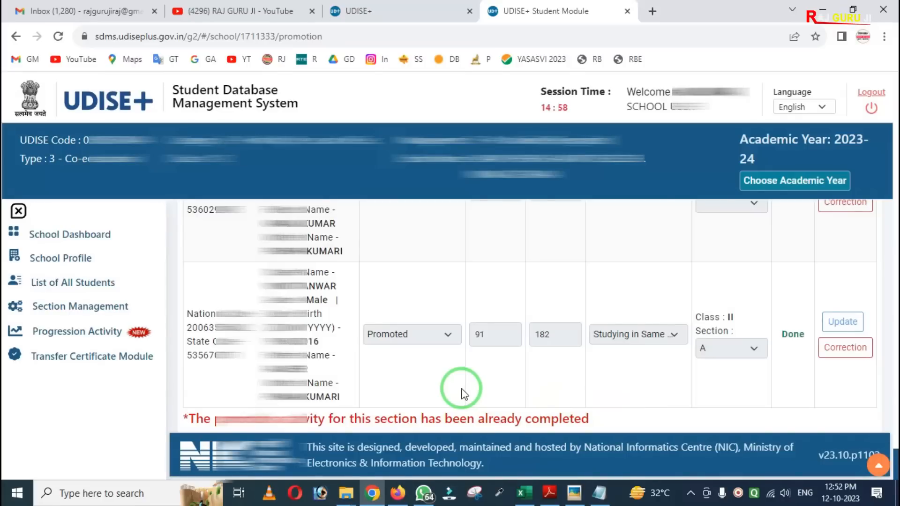
Open the correction form for the Repeater by Choice student with 85% marks and 189 days attended.
scroll(461, 393, up, 4)
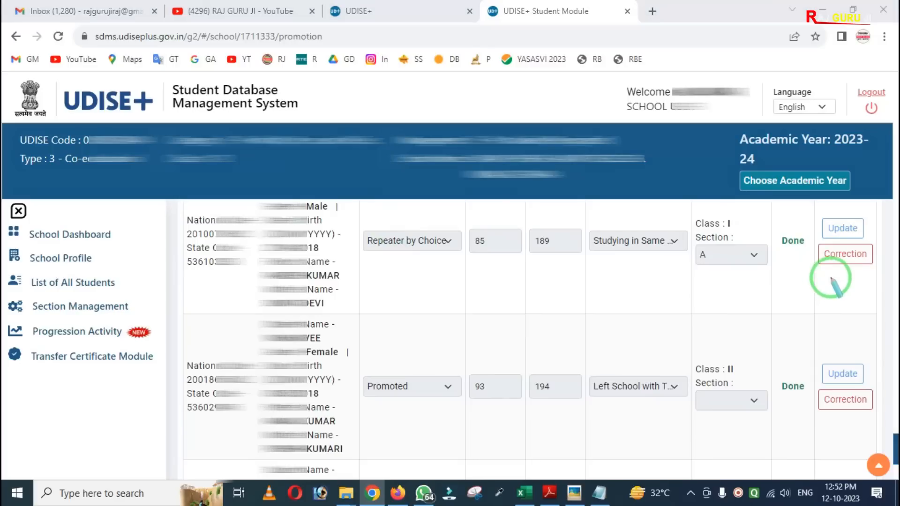
drag(807, 237, 876, 283)
right_click(848, 277)
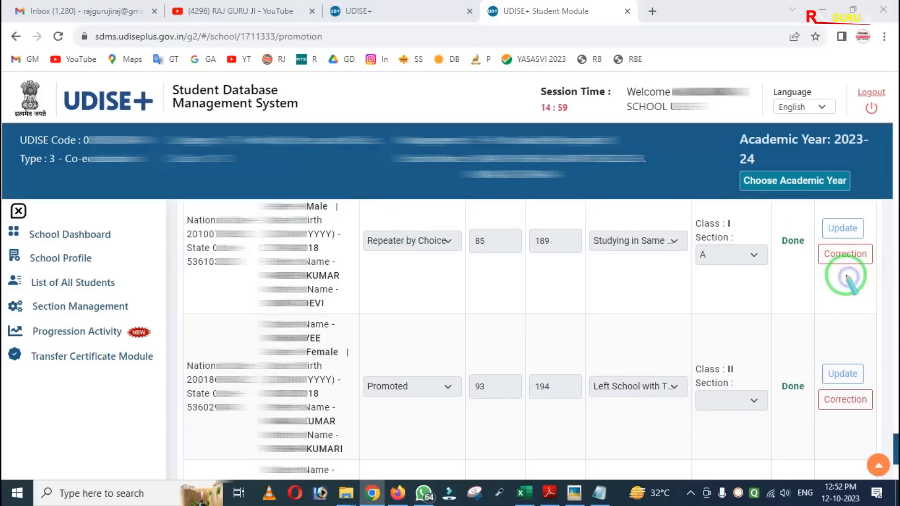
click(839, 256)
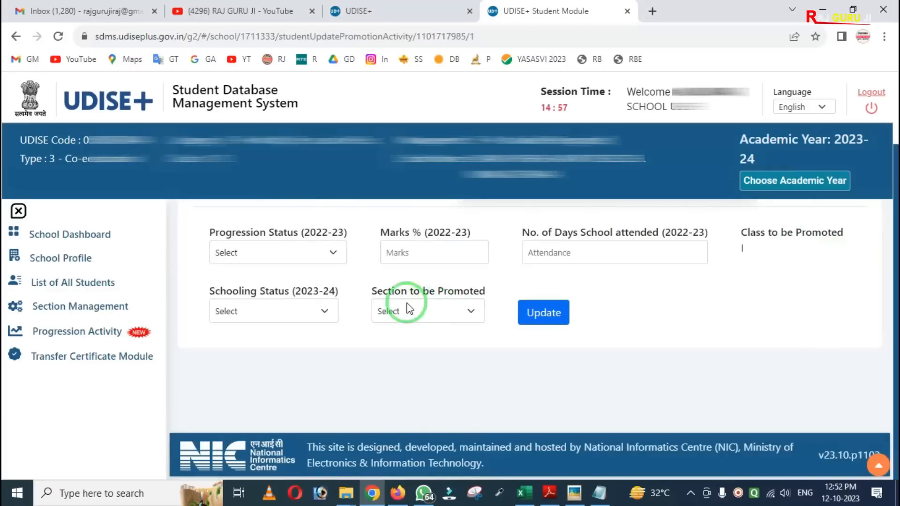
Examine the progression status, schooling status and section options on the correction form, and return to the promotion list without updating.
click(276, 252)
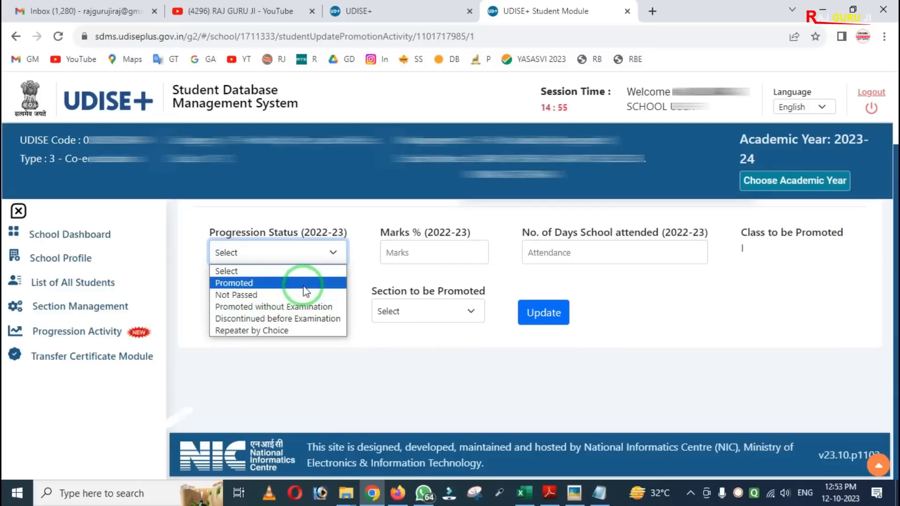
click(381, 272)
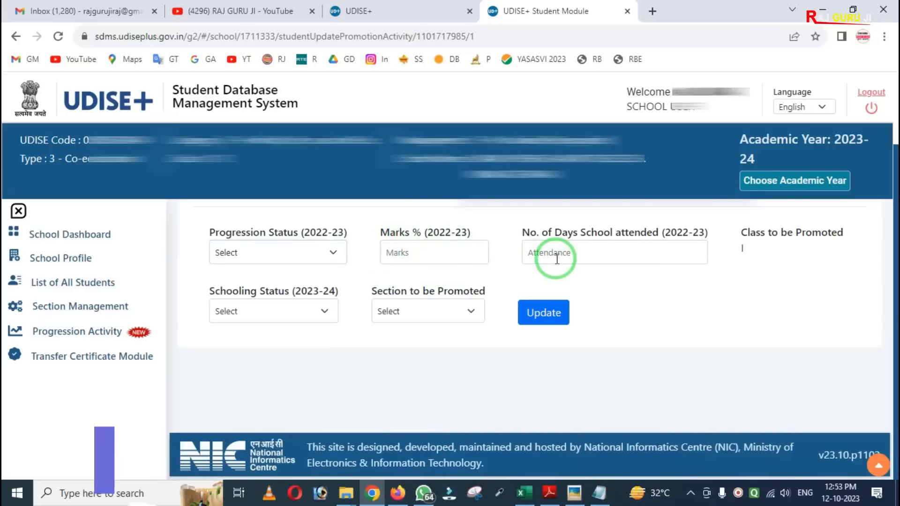
click(271, 313)
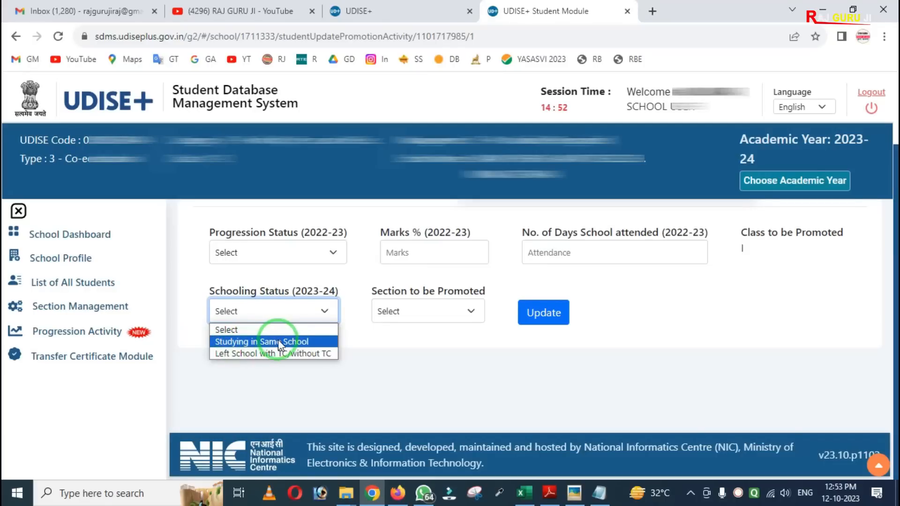
click(371, 331)
click(398, 310)
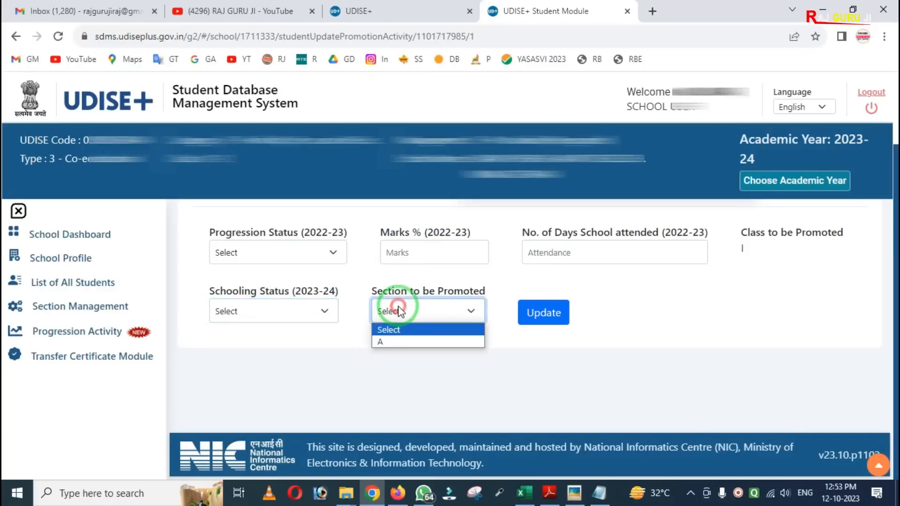
click(396, 352)
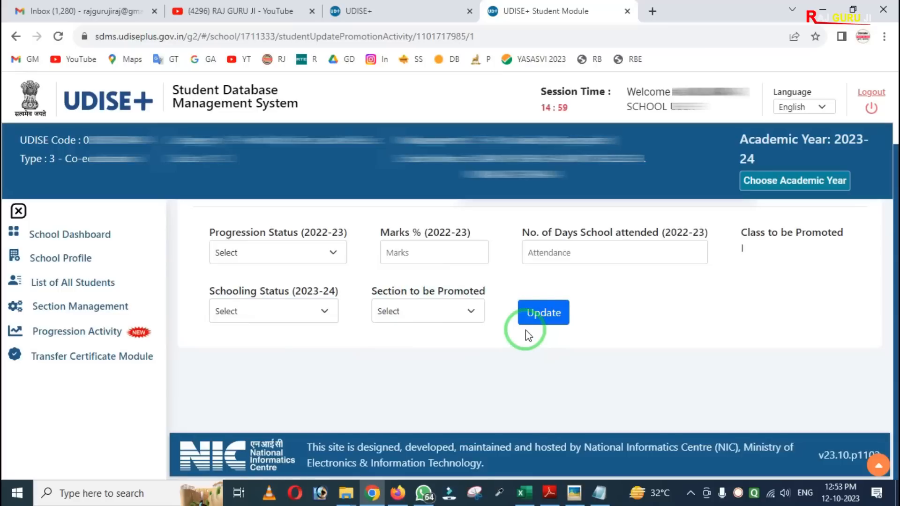
scroll(525, 330, up, 2)
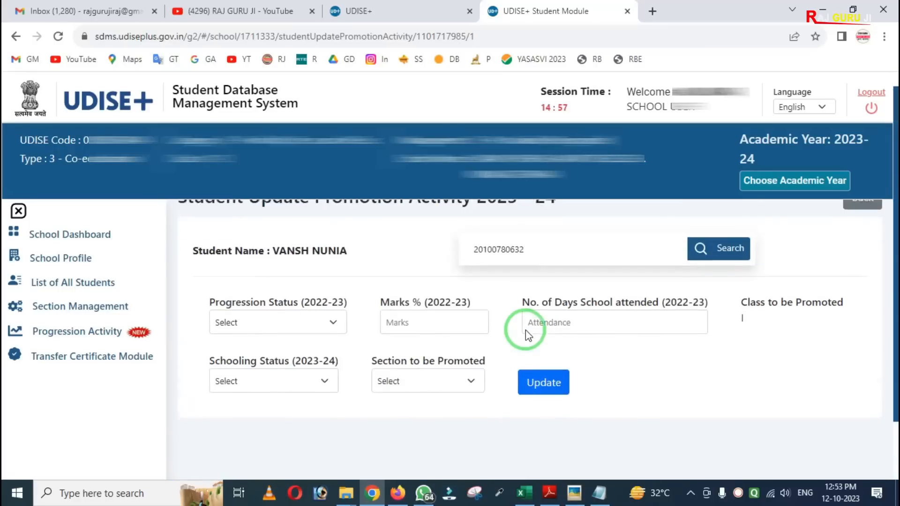
click(864, 229)
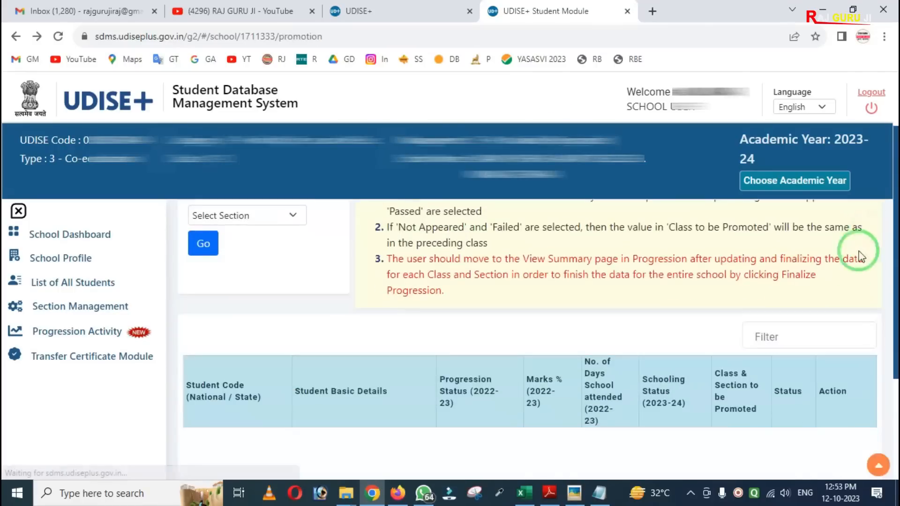
Reload the promotion list for Class I, Section A and look through its student entries.
scroll(820, 379, up, 2)
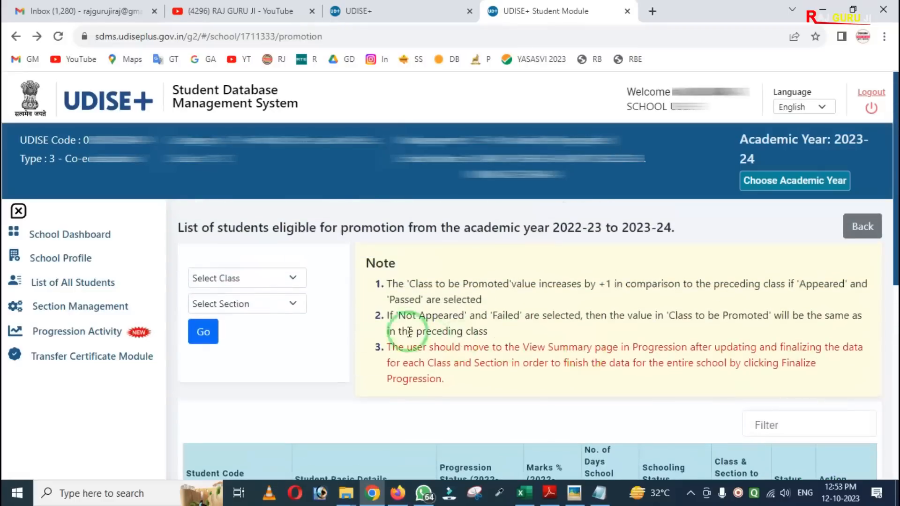
click(275, 279)
click(224, 313)
click(228, 305)
click(217, 333)
click(211, 335)
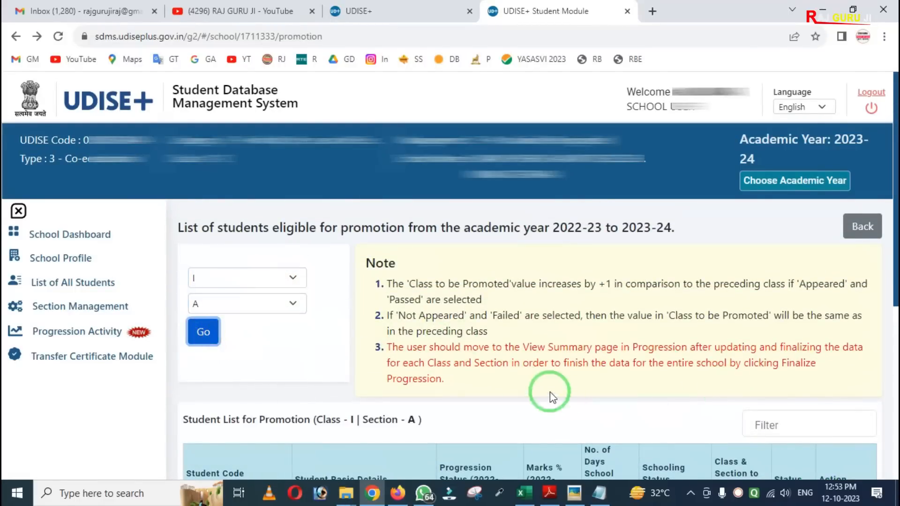
scroll(539, 385, down, 4)
scroll(759, 370, down, 1)
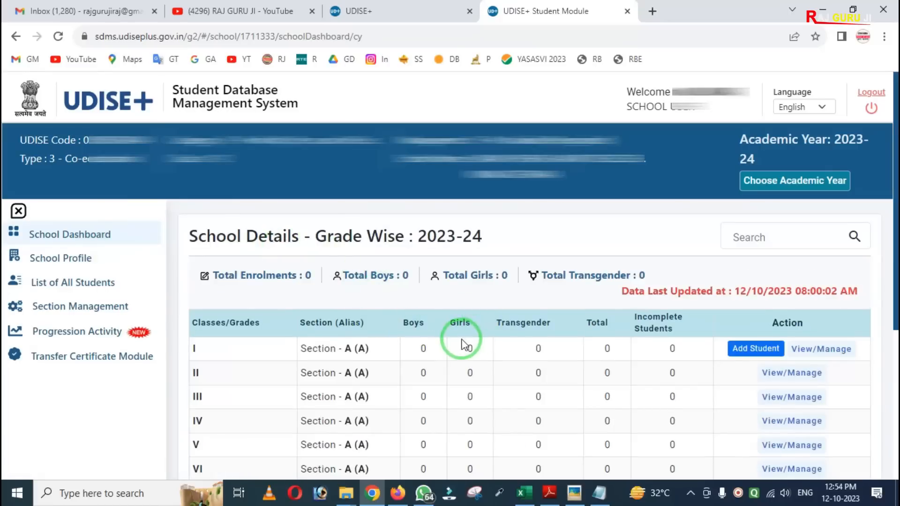
Examine the student counts by class and section in the 2023-24 grade-wise school details, including the Class II row.
mouse_move(183, 345)
mouse_down()
mouse_move(245, 382)
mouse_move(491, 412)
mouse_move(738, 419)
mouse_up()
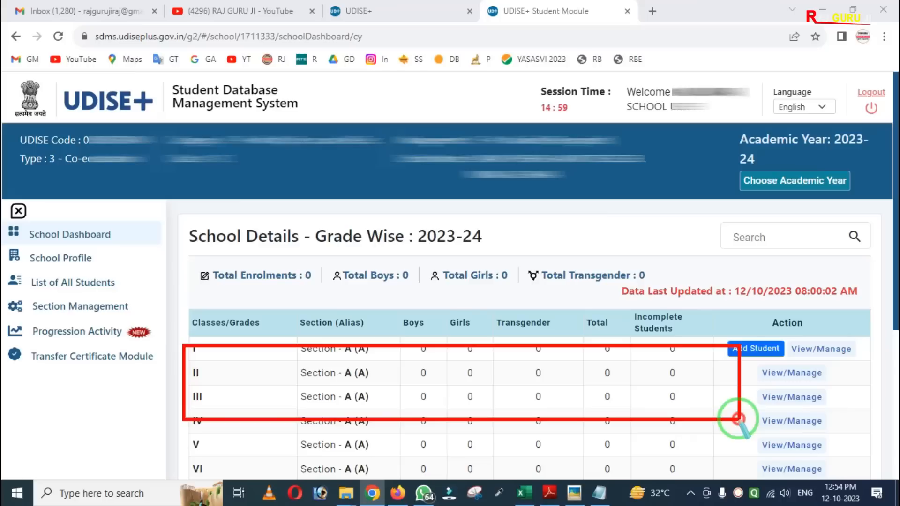
right_click(697, 420)
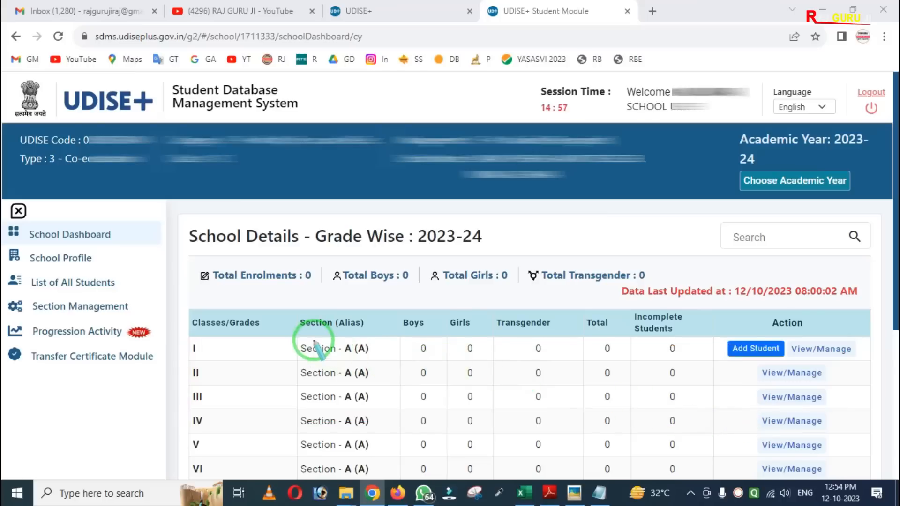
drag(365, 308, 689, 429)
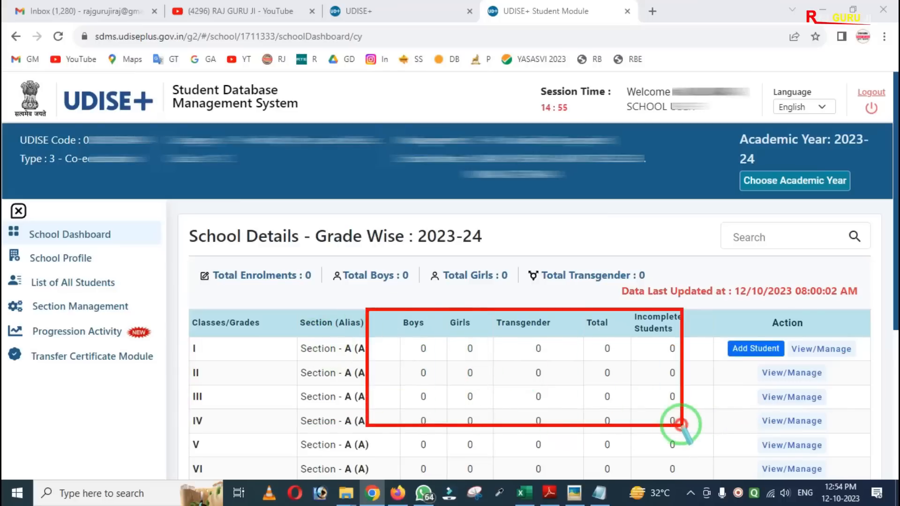
right_click(544, 391)
mouse_move(187, 359)
mouse_down()
mouse_move(260, 386)
mouse_move(714, 396)
mouse_move(771, 380)
mouse_move(862, 384)
mouse_up()
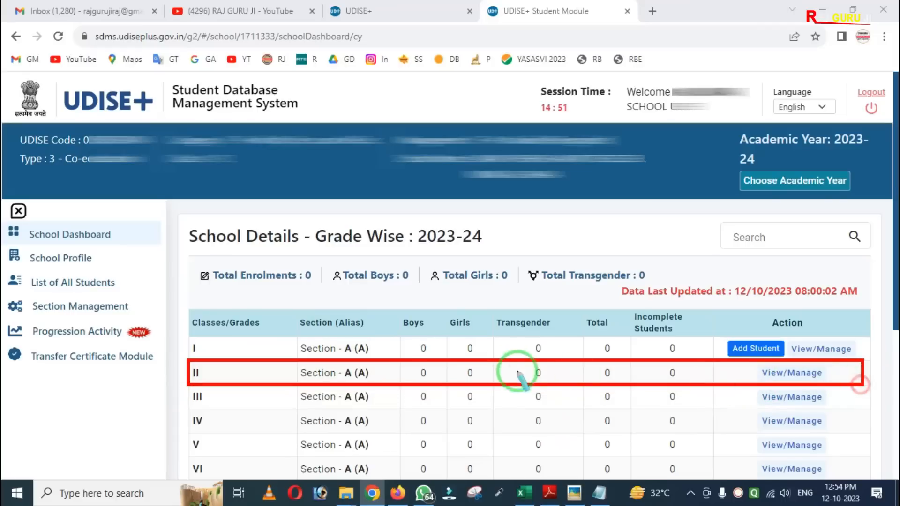
right_click(504, 368)
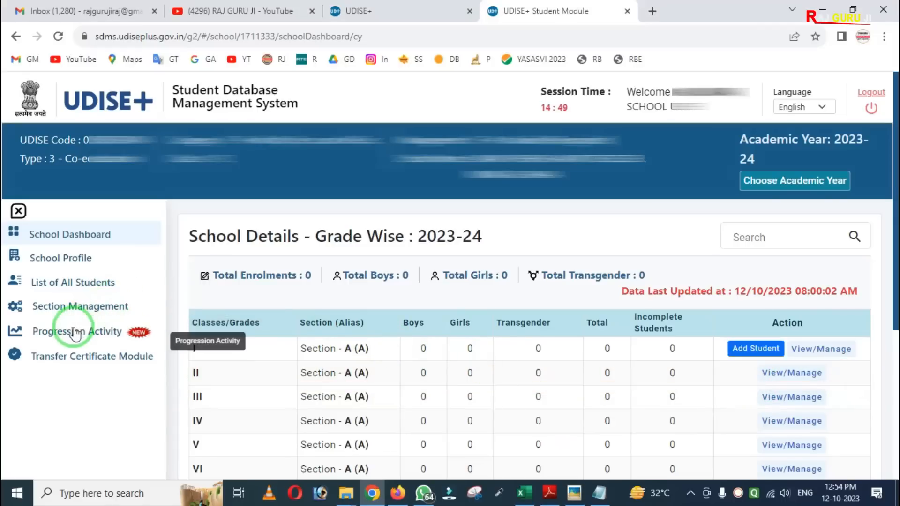
Open the Progression Module summary and review the students' completion status, promotion details and schooling status.
click(117, 332)
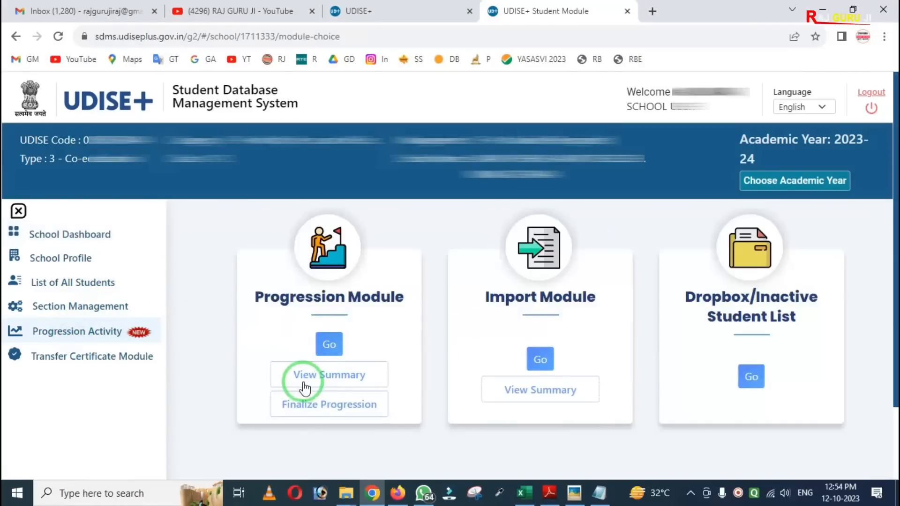
click(317, 376)
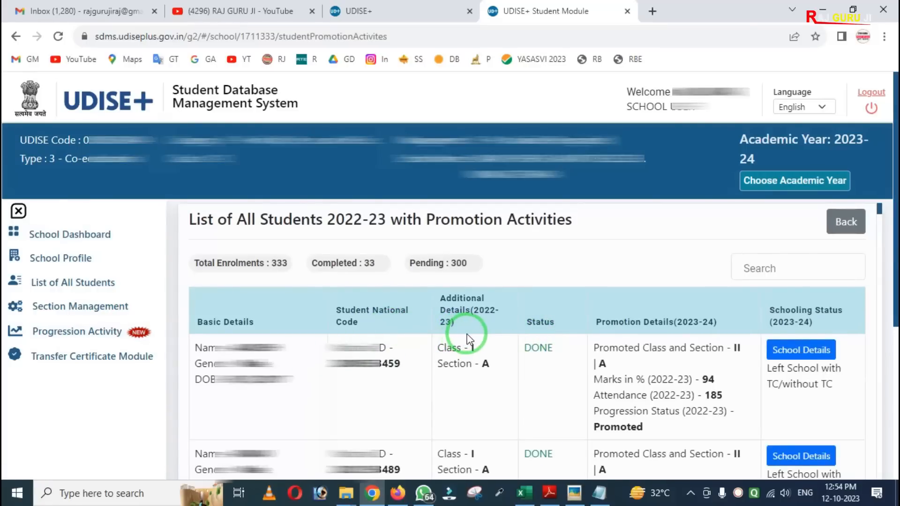
scroll(506, 333, down, 8)
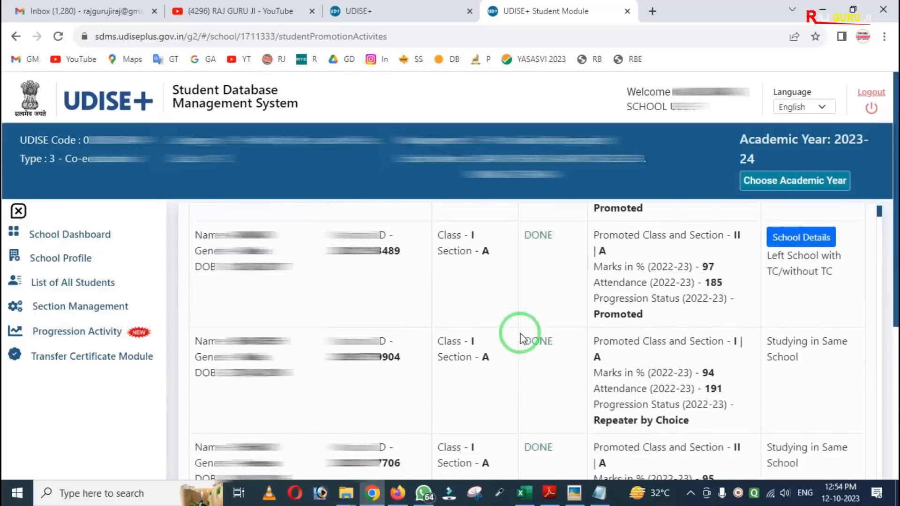
scroll(522, 339, down, 10)
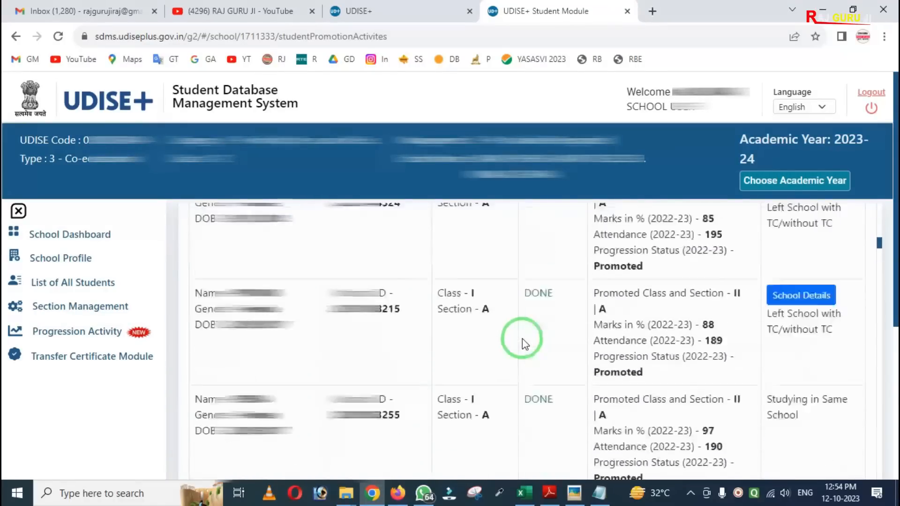
scroll(530, 339, down, 5)
Check the grade-wise school dashboard again and return to the Progression Module's Finalize Progression option.
click(70, 234)
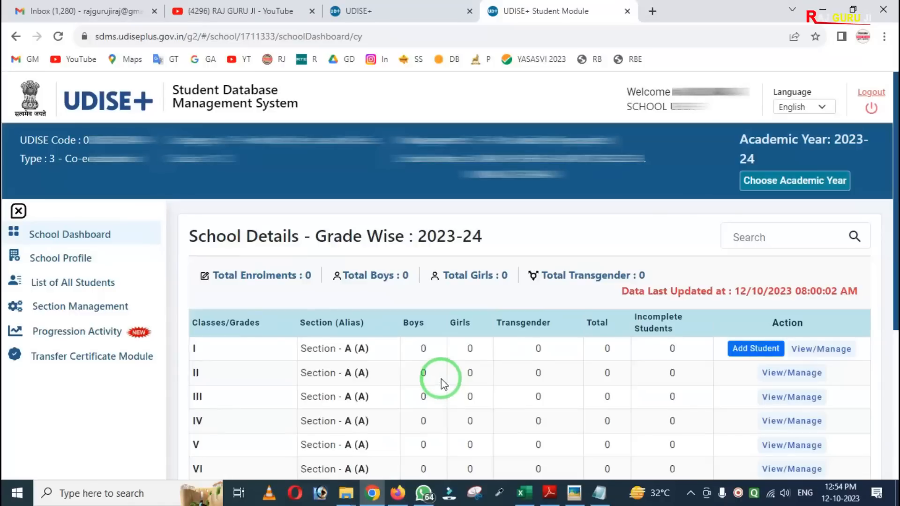
click(94, 332)
click(303, 405)
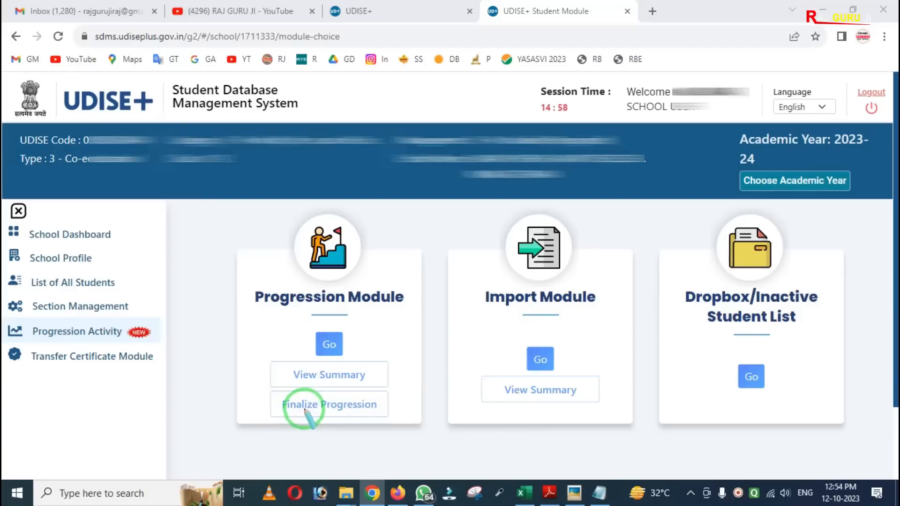
Try to finalize progression for Academic Year 2022-23 by accepting the declaration and submitting it, and return to the module choices.
click(259, 410)
click(518, 439)
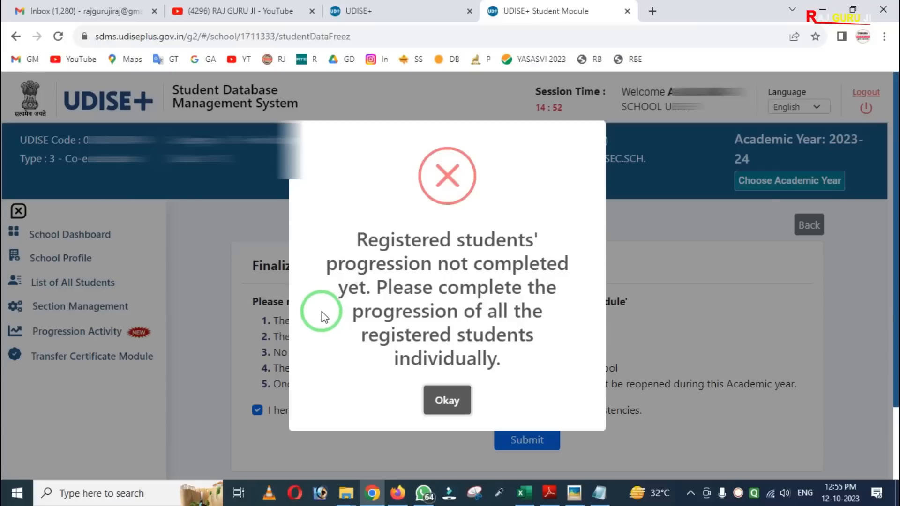
mouse_move(300, 130)
mouse_down()
mouse_move(331, 213)
mouse_move(458, 354)
mouse_up()
click(447, 401)
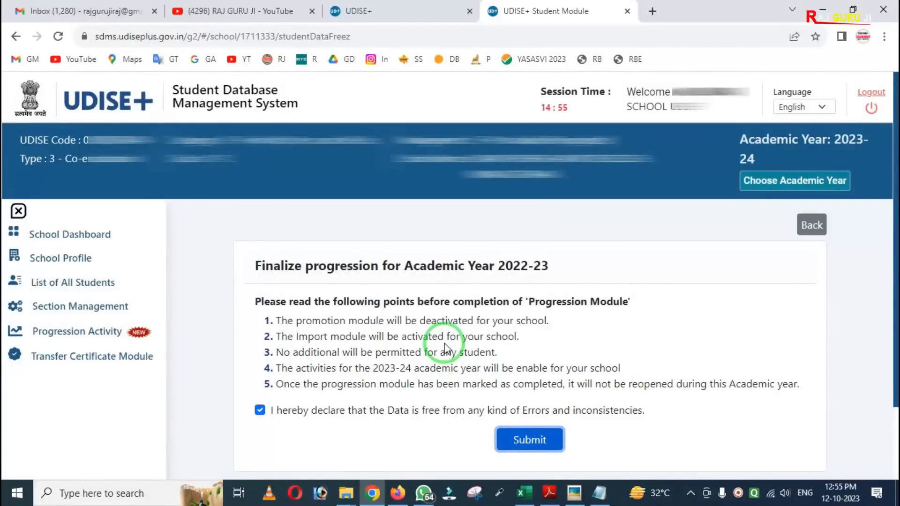
click(811, 225)
click(339, 374)
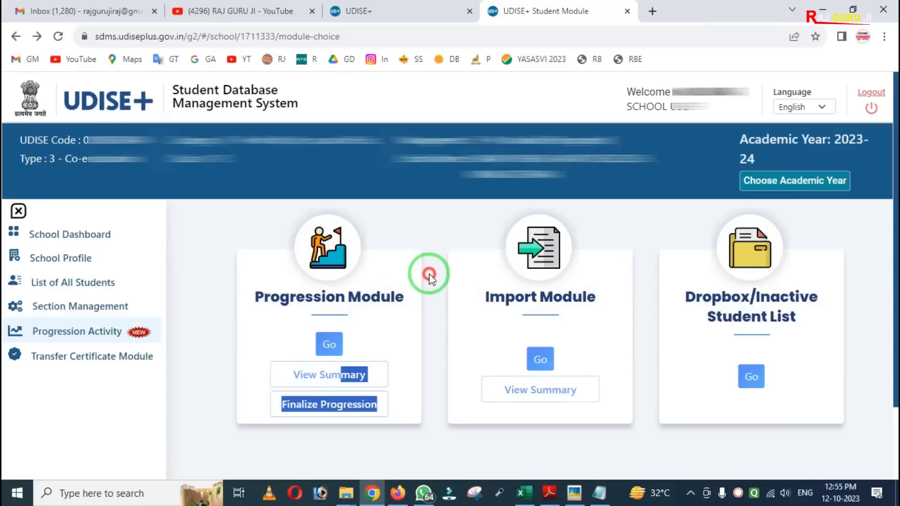
Load the Progression Module's promotion list for Class XII, Section A, and bring its first student entry into view.
click(329, 344)
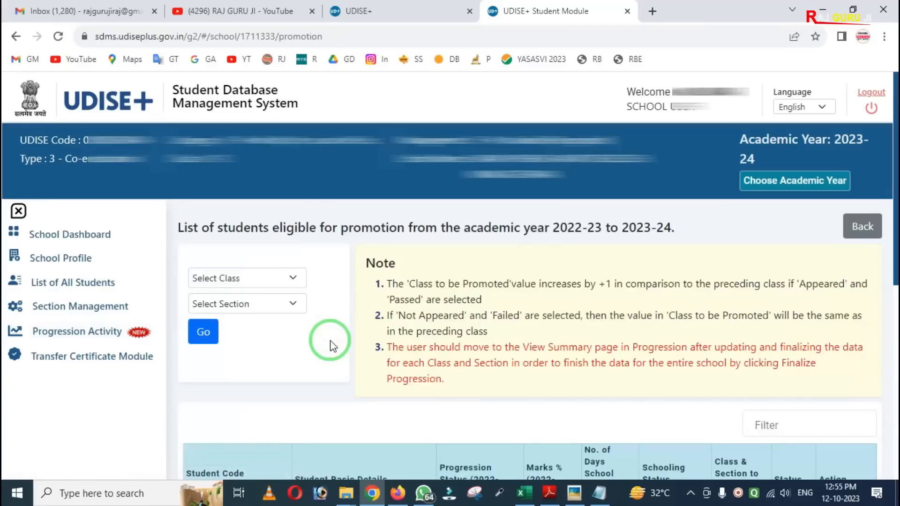
click(256, 277)
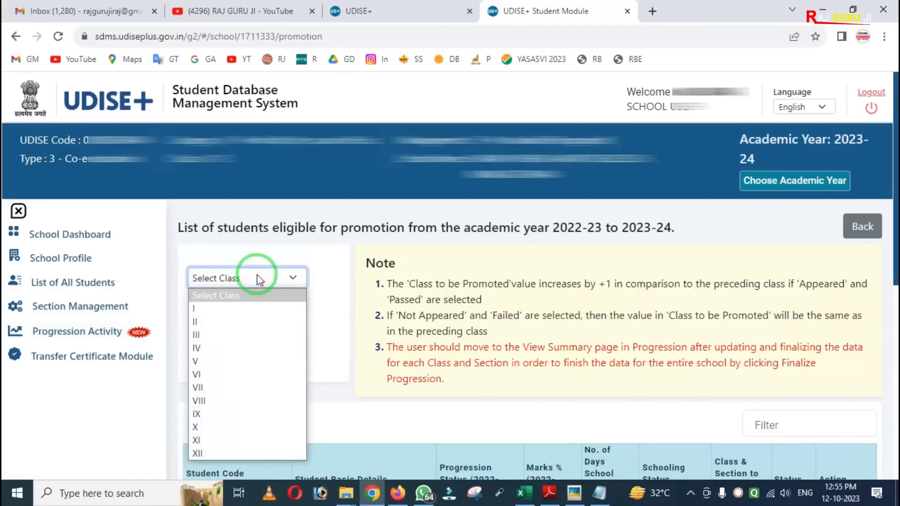
click(198, 452)
click(246, 311)
click(236, 334)
click(204, 333)
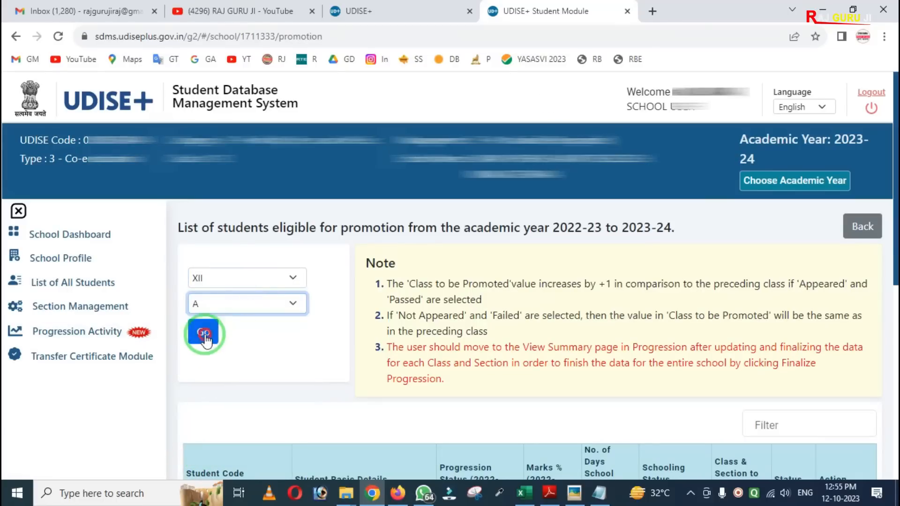
scroll(375, 374, down, 4)
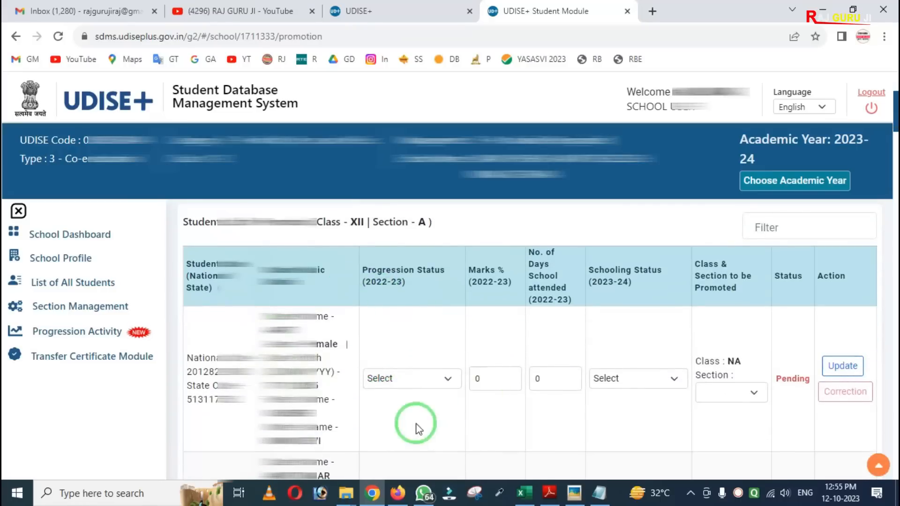
Choose Promoted as the first Class XII student's progression status, check the schooling status choices and leave the list without updating the entry.
click(408, 378)
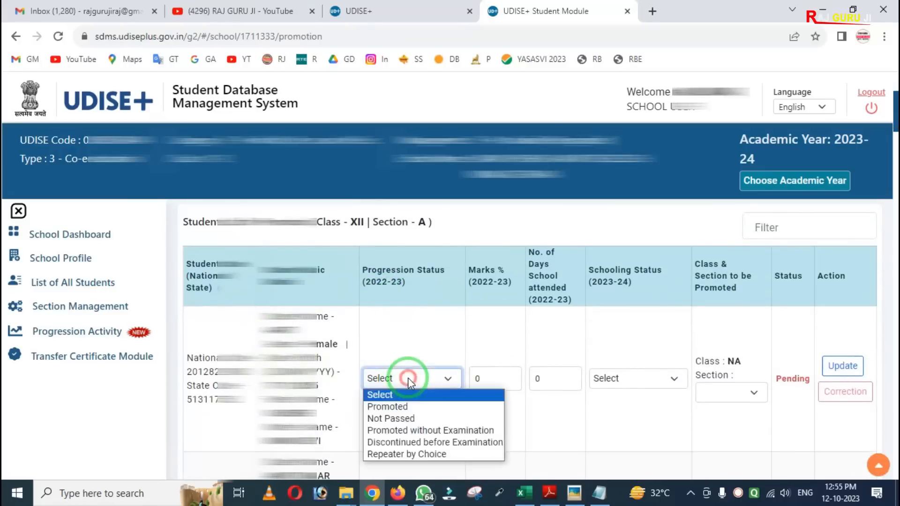
click(401, 407)
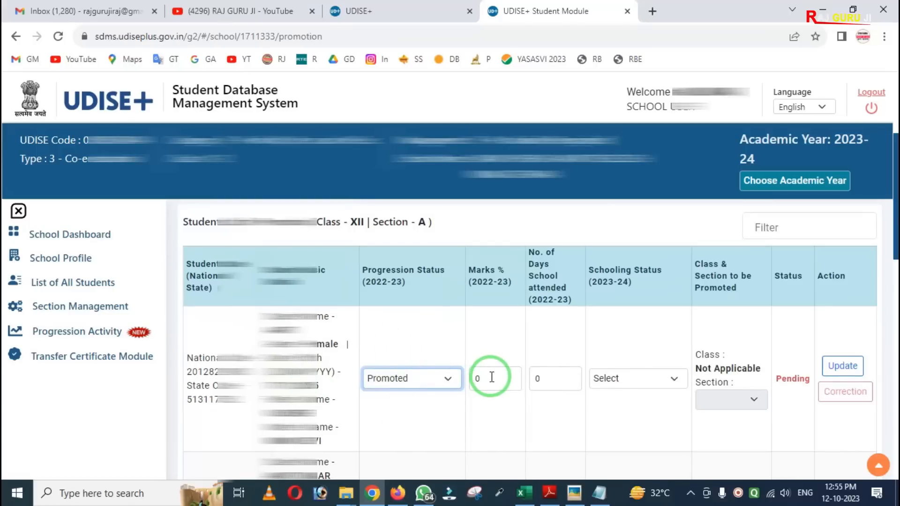
double_click(474, 377)
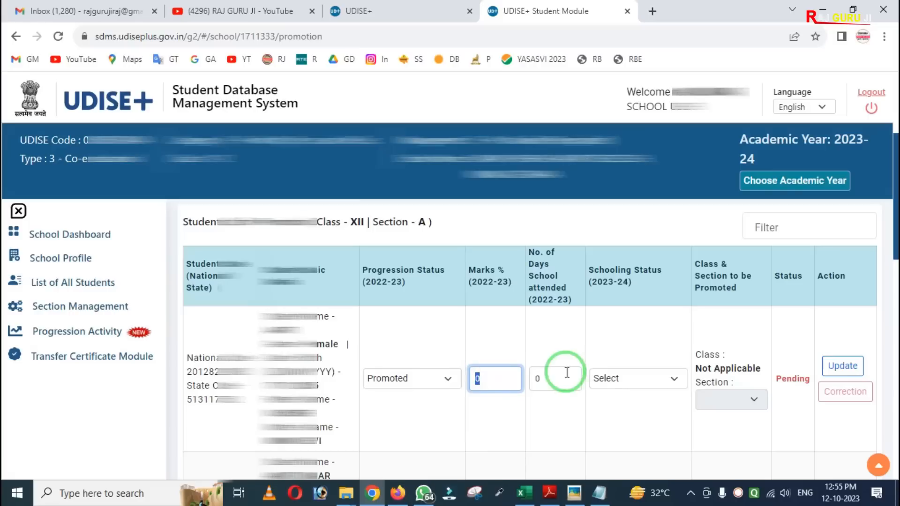
click(651, 381)
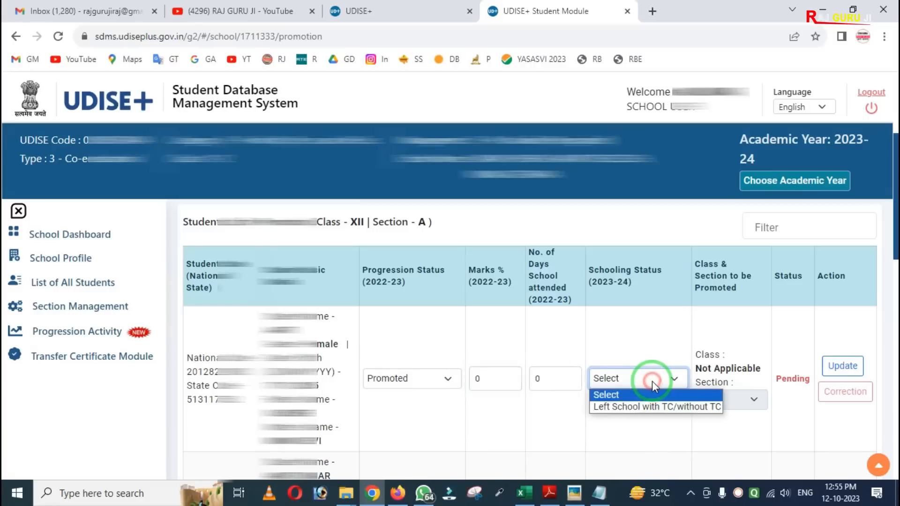
click(617, 411)
click(622, 395)
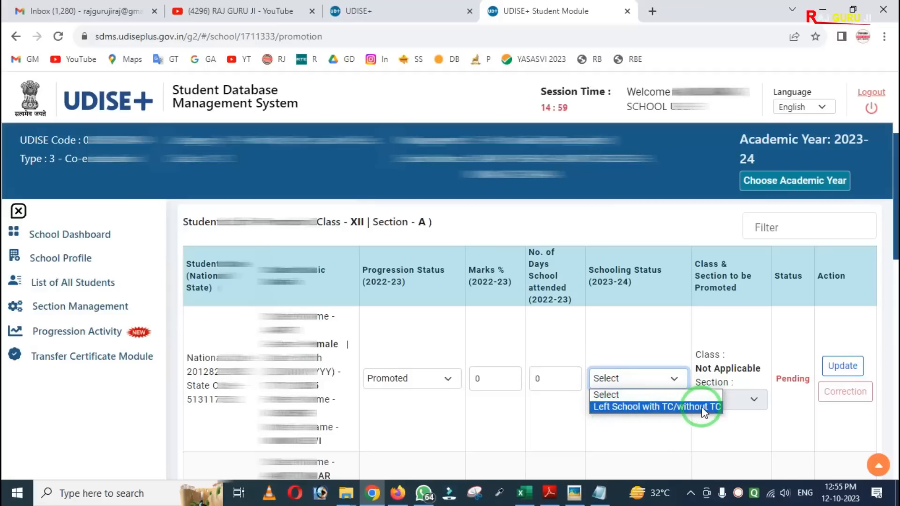
click(736, 370)
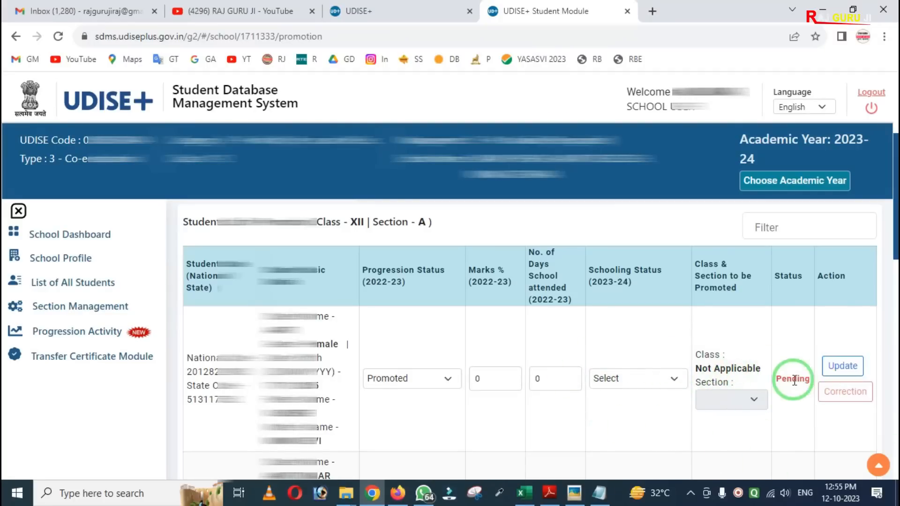
click(16, 37)
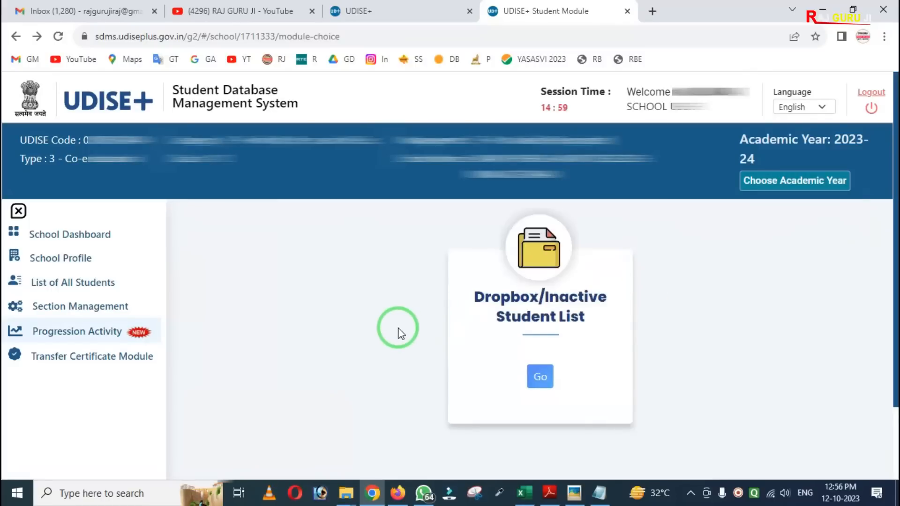
drag(227, 220, 427, 435)
key(ctrl+z)
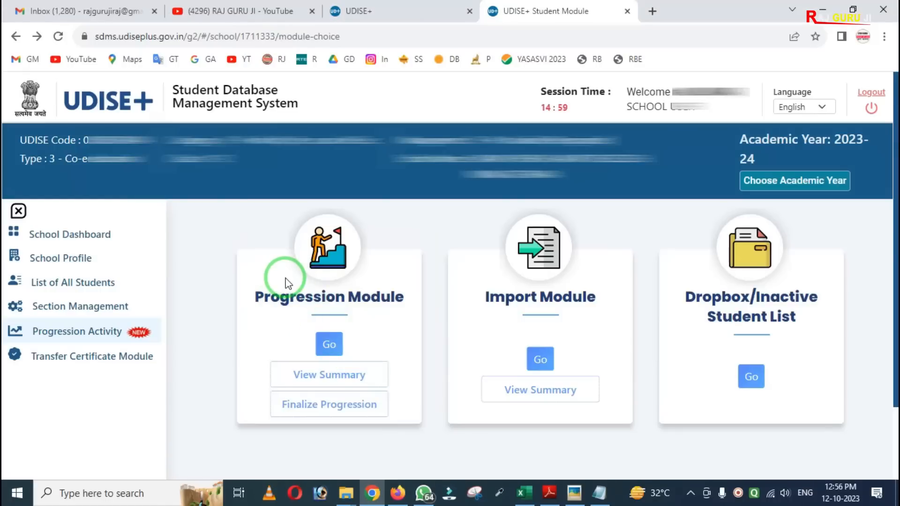
drag(422, 207, 645, 428)
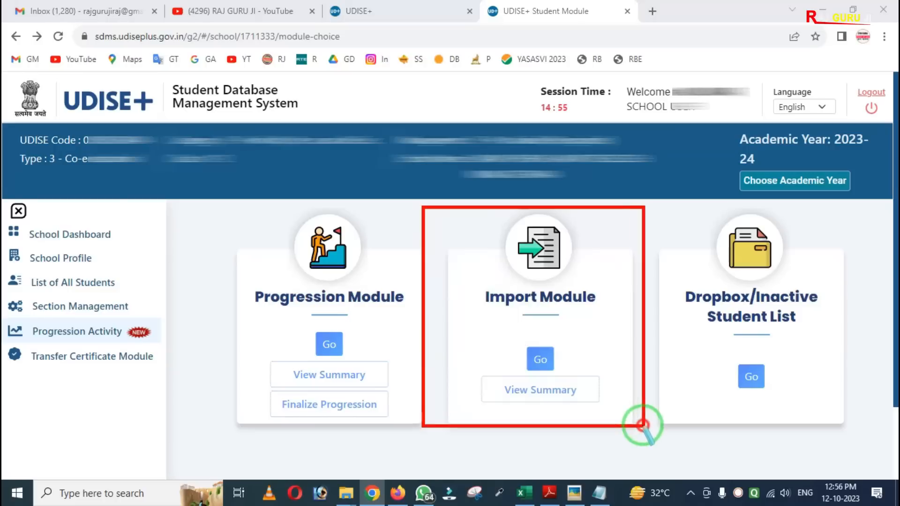
mouse_move(451, 256)
mouse_down()
mouse_move(492, 317)
mouse_move(607, 346)
mouse_up()
right_click(440, 308)
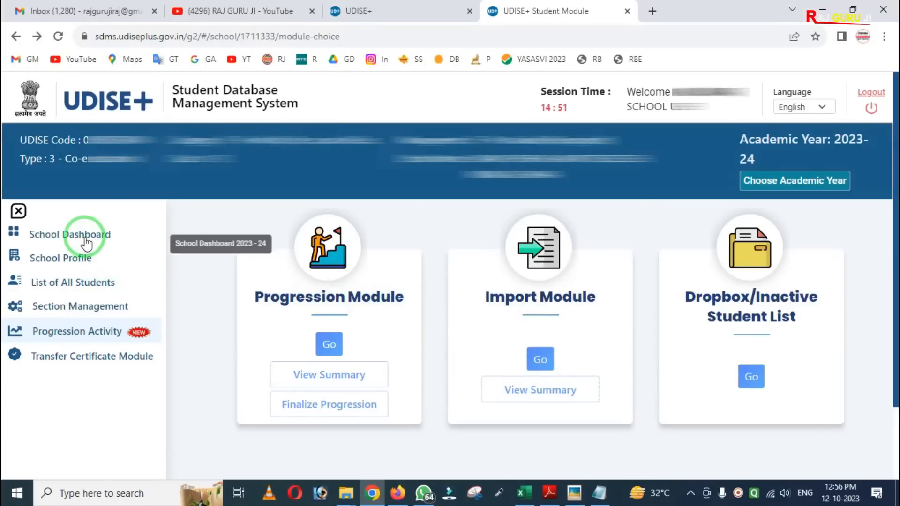
Examine the Class I, Section A row and its available actions in the 2023-24 grade-wise school details.
click(57, 238)
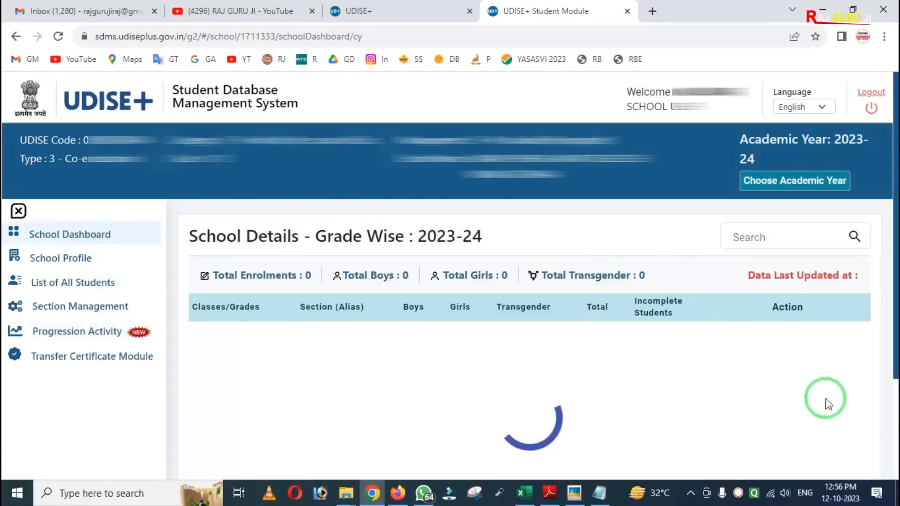
drag(425, 314, 828, 364)
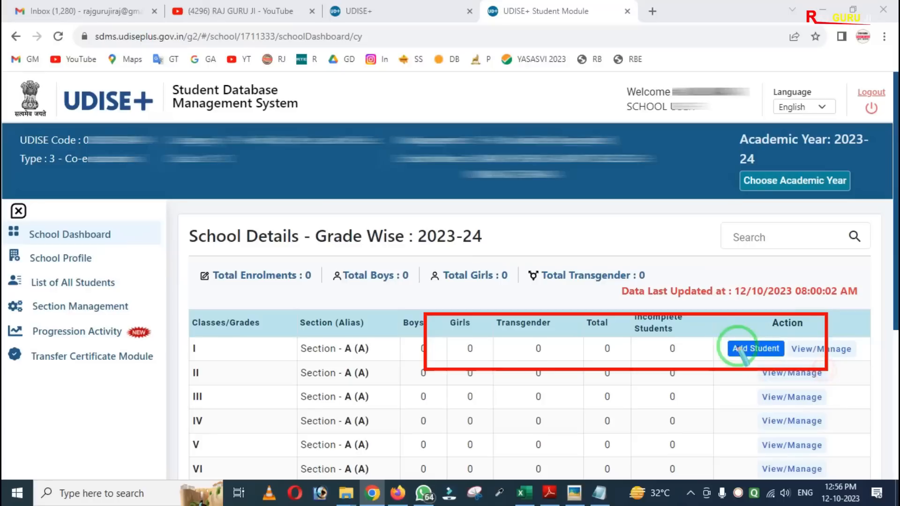
right_click(694, 356)
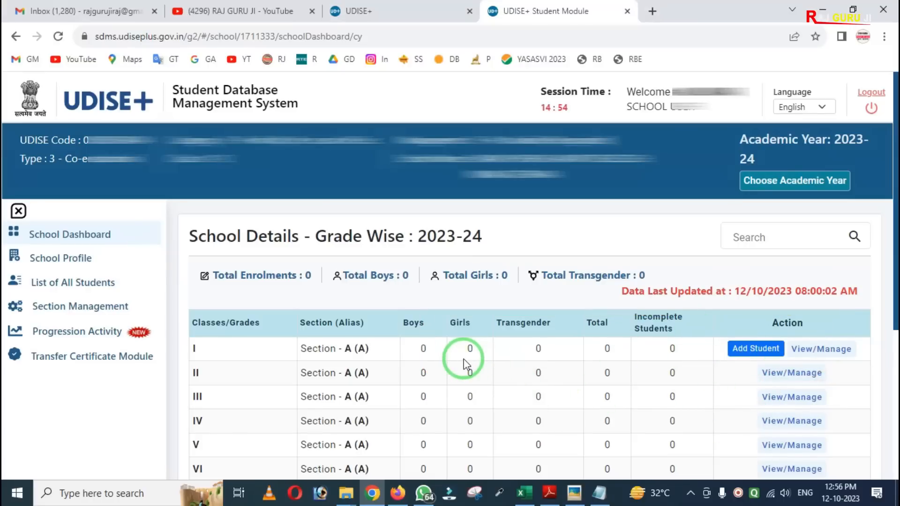
Review the Import Module's summary of students imported by the school in 2023-24 and return to the module choices.
click(113, 335)
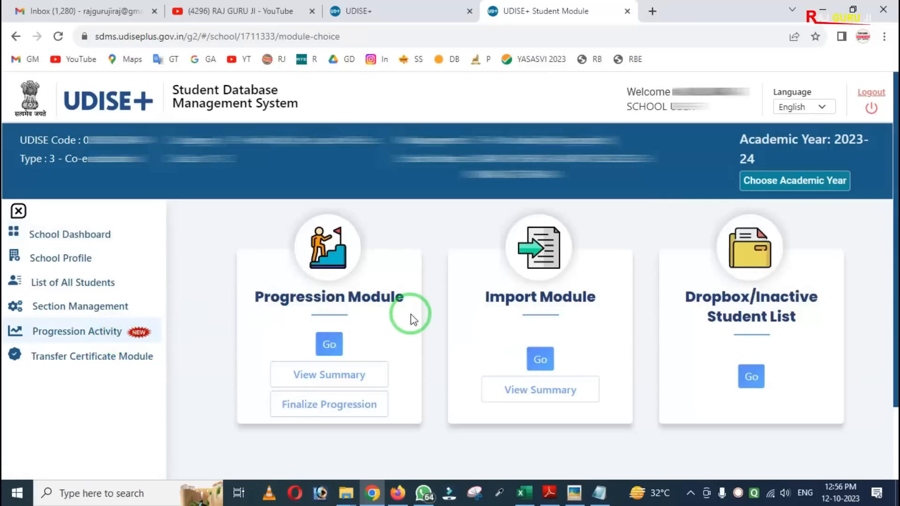
key(ctrl+alt+d)
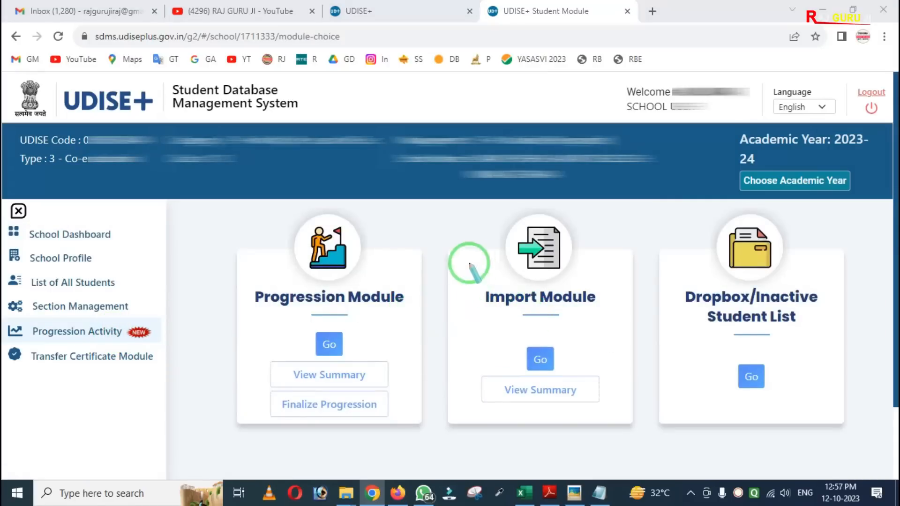
mouse_move(444, 221)
mouse_down()
mouse_move(468, 321)
mouse_move(576, 403)
mouse_move(637, 433)
mouse_up()
right_click(550, 402)
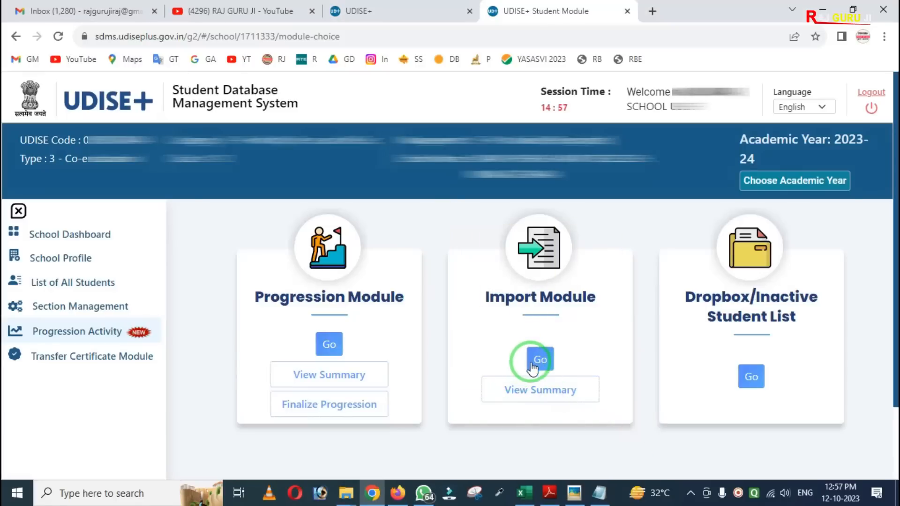
click(541, 391)
scroll(457, 354, down, 3)
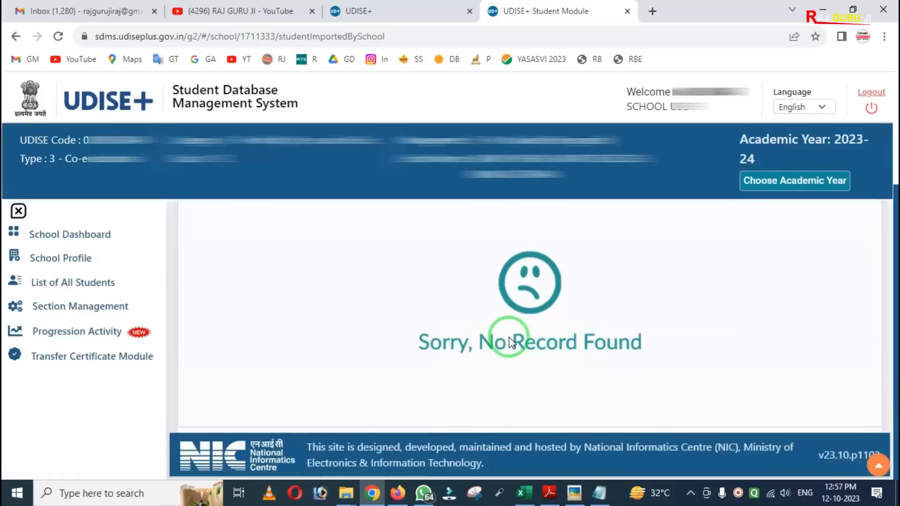
scroll(578, 422, up, 3)
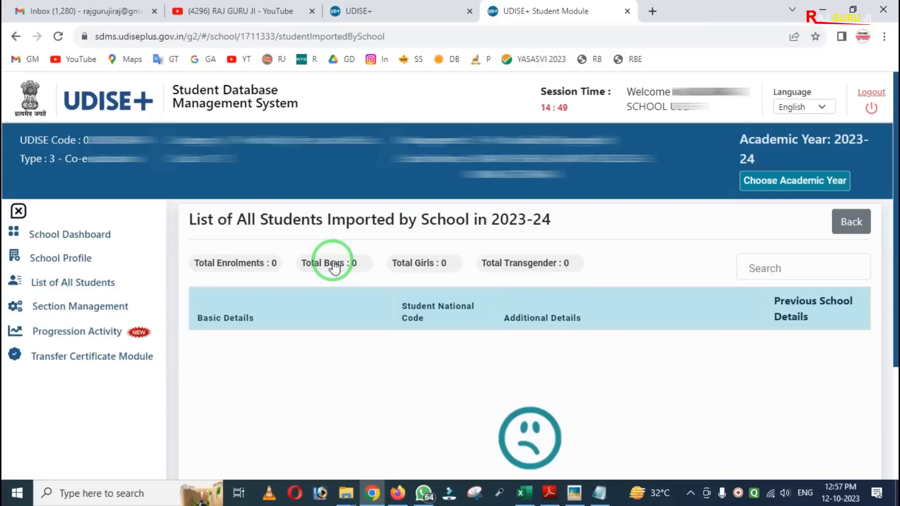
click(849, 223)
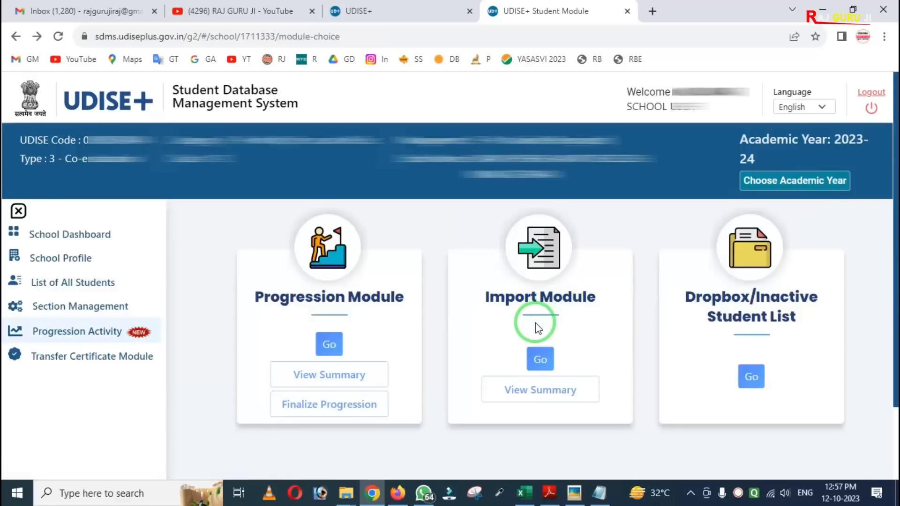
Open the Import Module's student import page and examine its Student National Code and Date of Birth search fields.
click(540, 360)
click(324, 344)
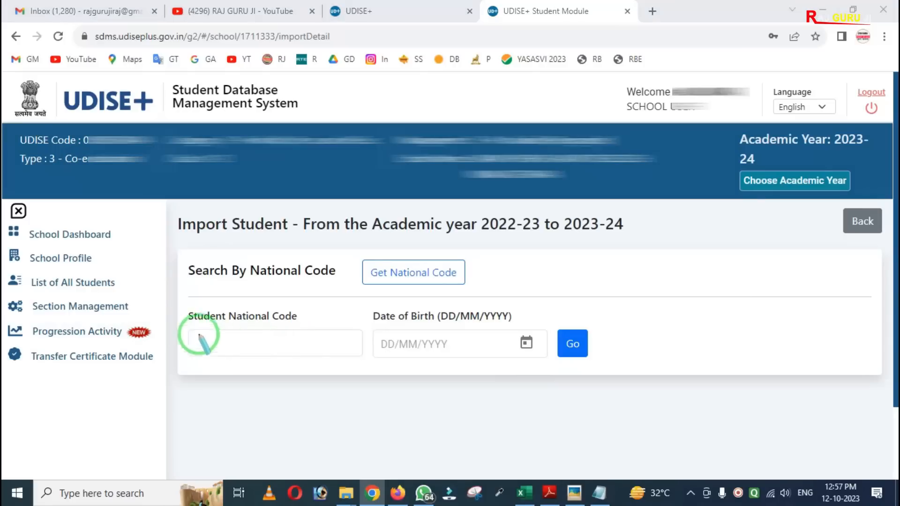
mouse_move(179, 295)
mouse_down()
mouse_move(201, 321)
mouse_move(314, 362)
mouse_up()
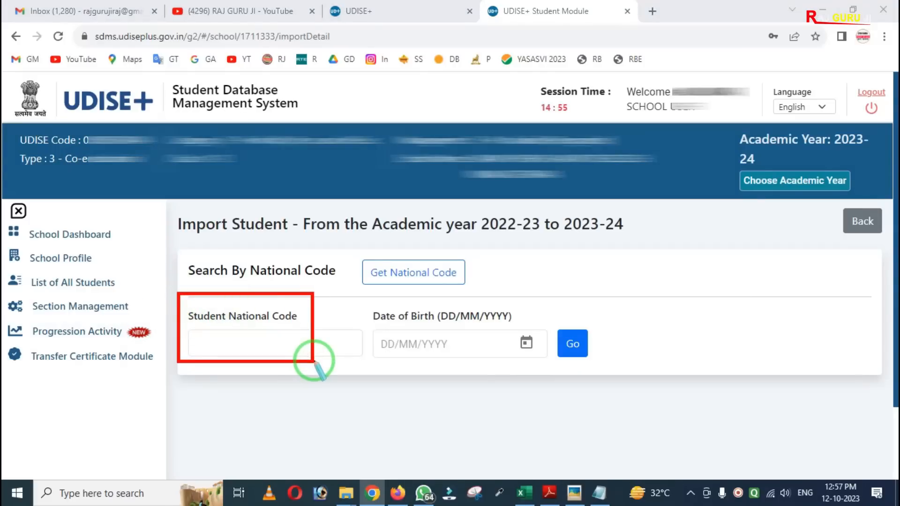
right_click(314, 361)
mouse_move(168, 313)
mouse_down()
mouse_move(533, 388)
mouse_move(626, 390)
mouse_up()
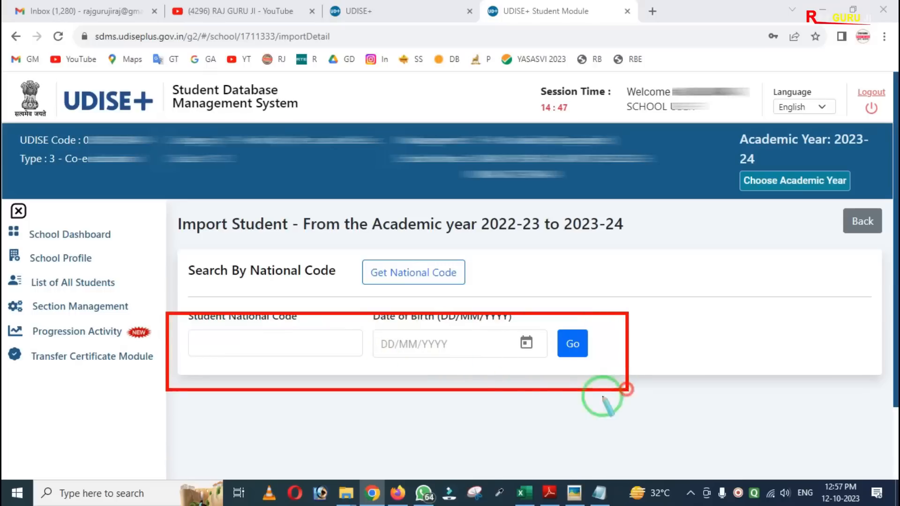
right_click(458, 371)
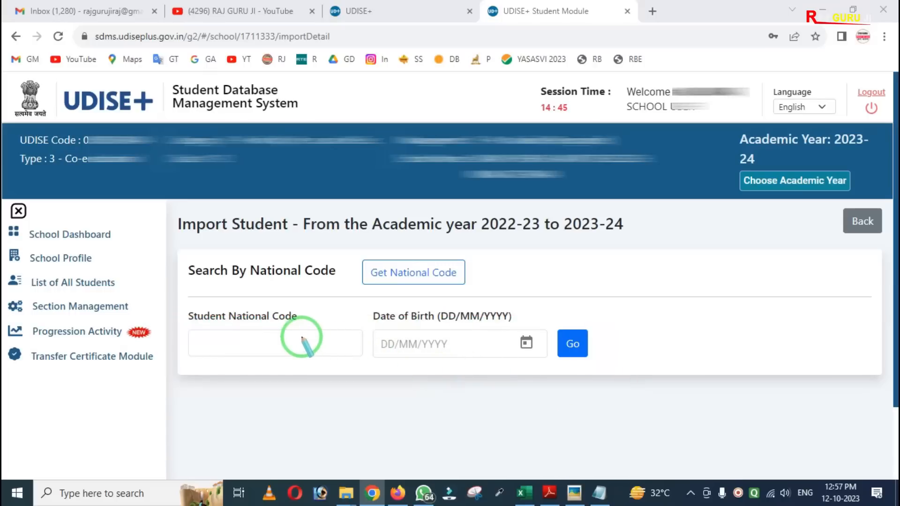
Look up the student's national code using the Aadhaar number and year of birth, and copy the resulting code.
click(412, 273)
click(412, 281)
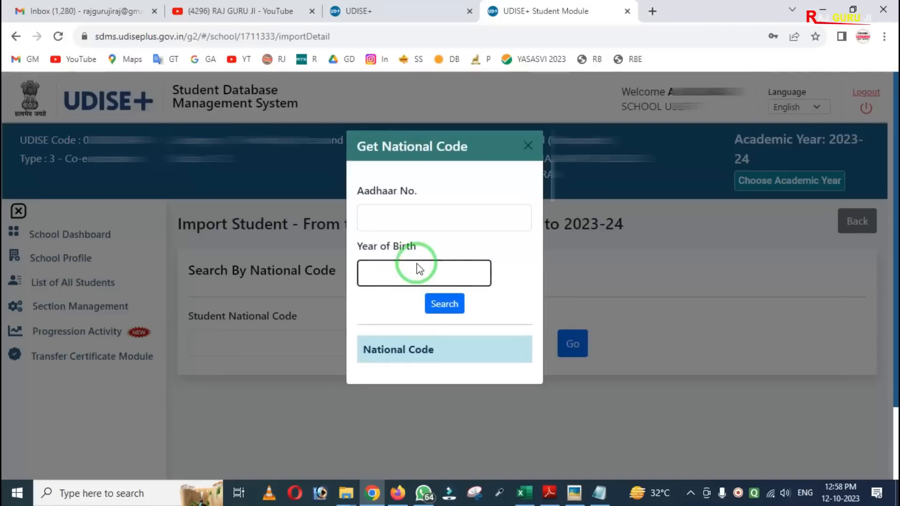
click(411, 229)
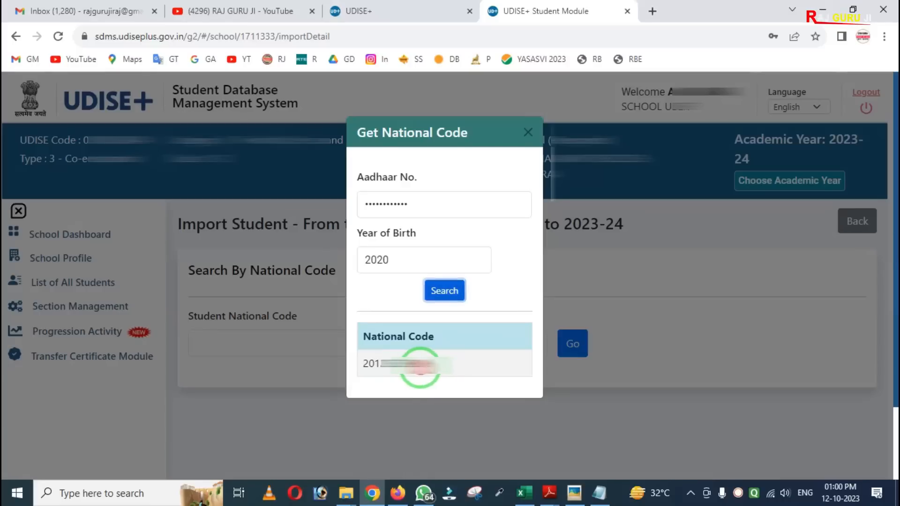
drag(421, 368, 365, 367)
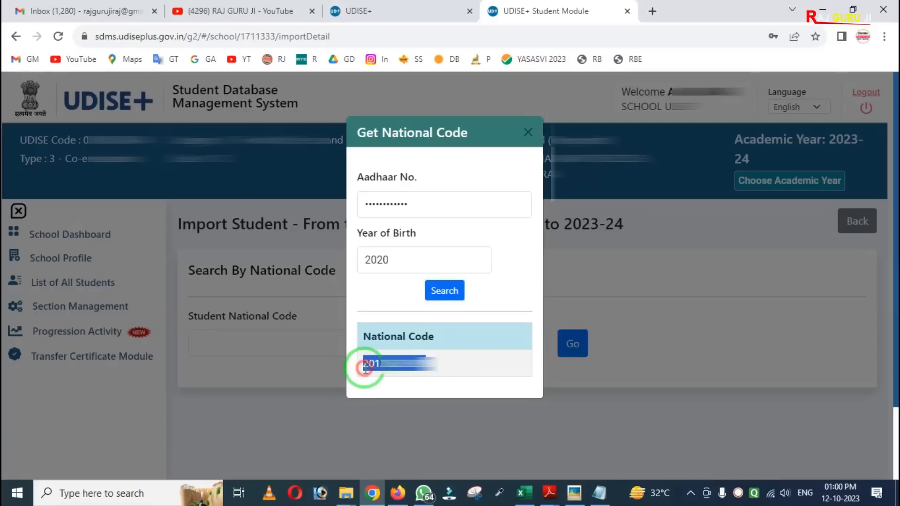
Close the national code lookup and paste the copied code as the Student National Code in the import search.
click(528, 136)
click(249, 346)
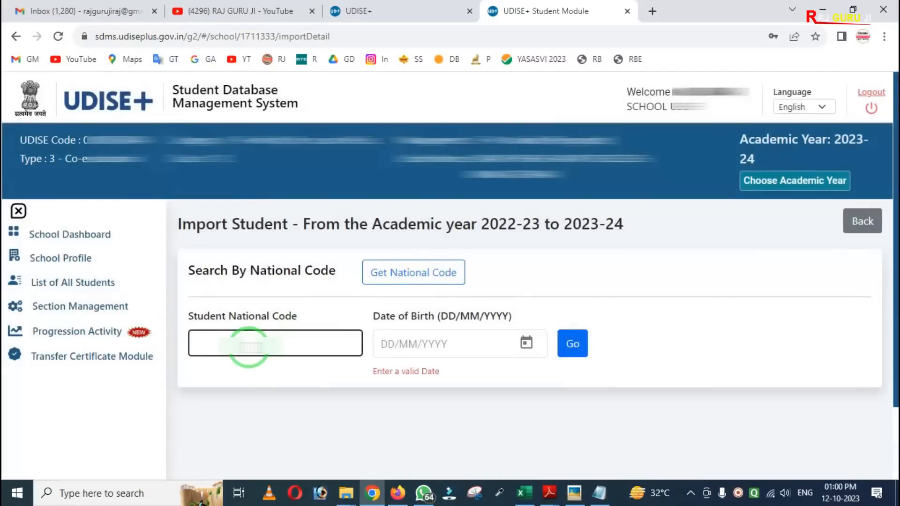
key(ctrl+v)
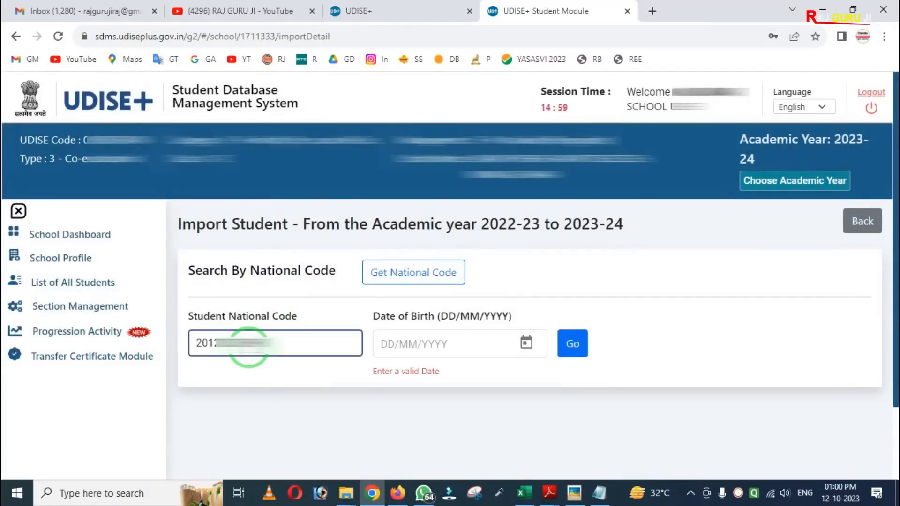
Enter the student's date of birth beside the national code and search for the student's record to import.
click(382, 344)
text(20)
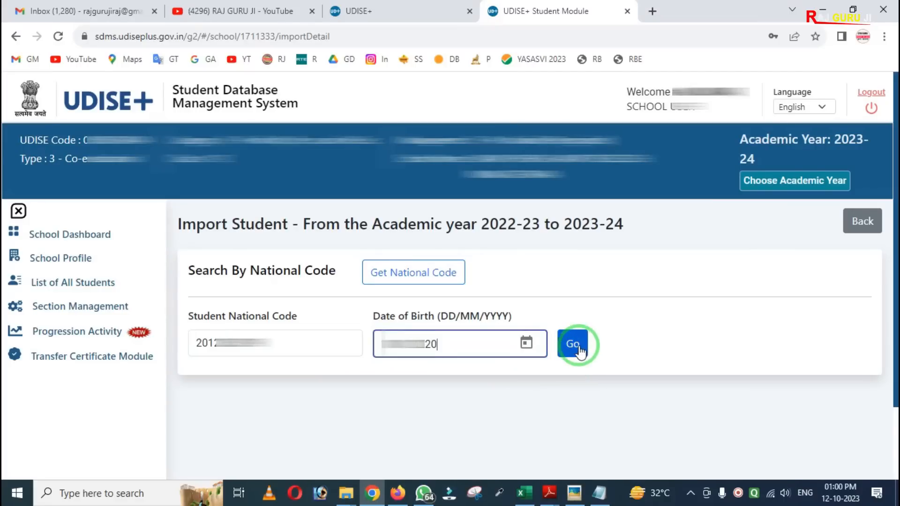
click(573, 344)
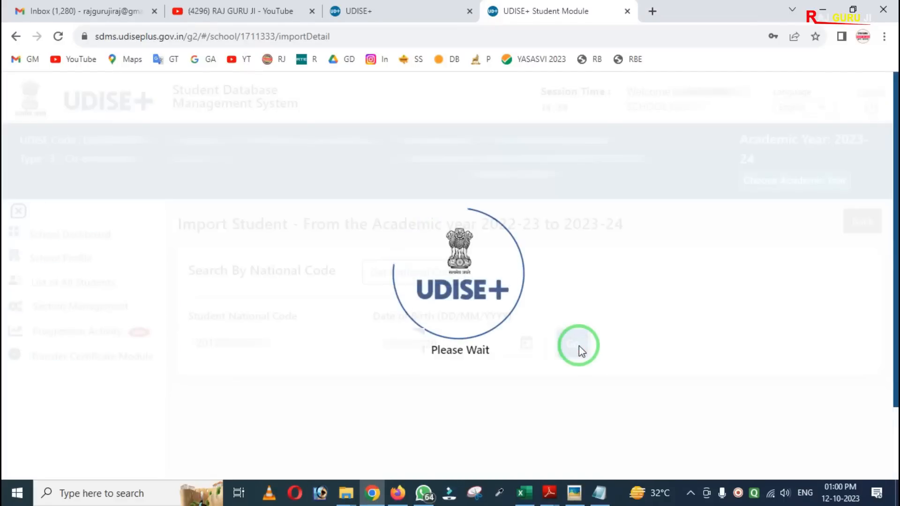
scroll(579, 349, down, 2)
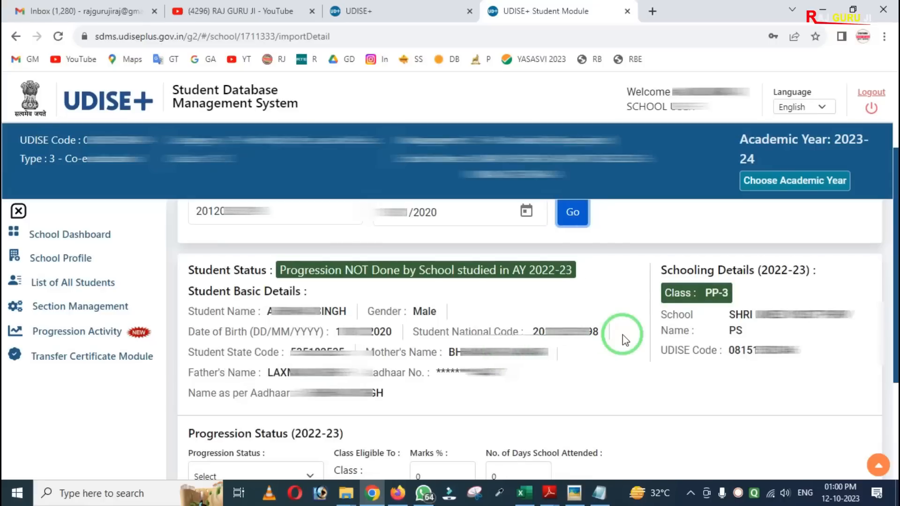
Examine the student's Schooling Details (2022-23), including class, school name and UDISE code, and the Student Basic Details.
mouse_move(642, 243)
mouse_down()
mouse_move(670, 335)
mouse_move(741, 372)
mouse_move(862, 365)
mouse_up()
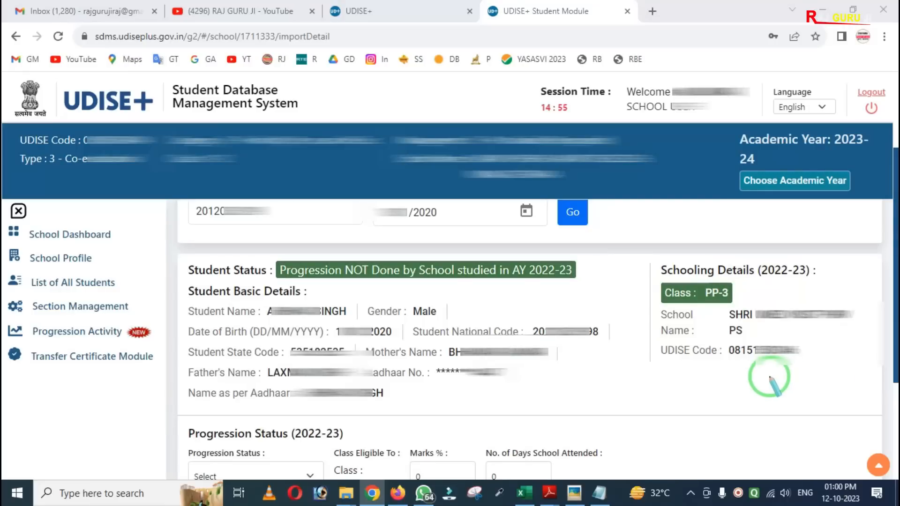
mouse_move(720, 299)
mouse_down()
mouse_move(752, 328)
mouse_move(873, 328)
mouse_up()
mouse_move(698, 281)
mouse_down()
mouse_move(708, 304)
mouse_move(725, 309)
mouse_up()
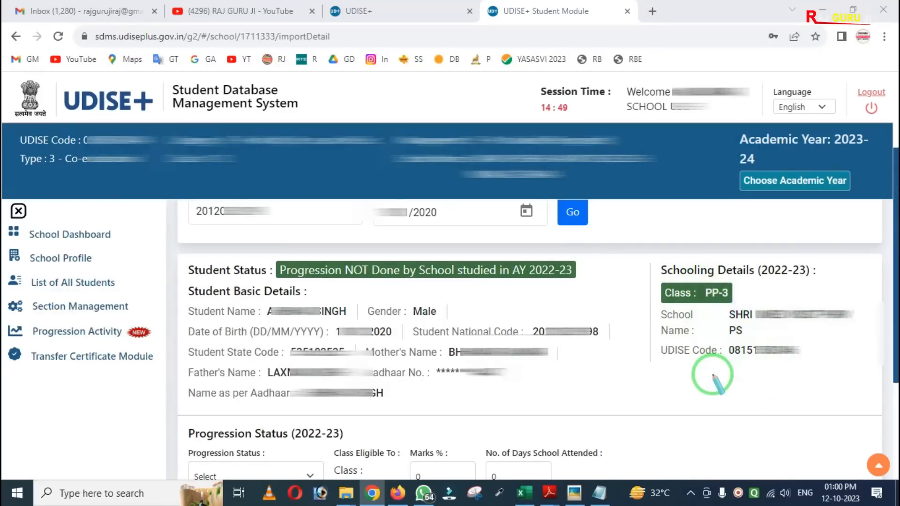
drag(656, 341, 812, 377)
mouse_move(639, 237)
mouse_down()
mouse_move(676, 331)
mouse_move(816, 402)
mouse_up()
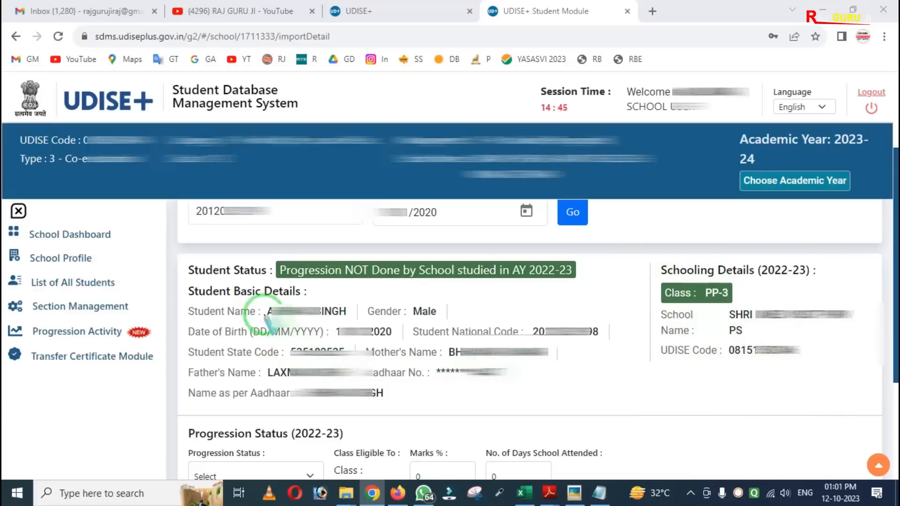
mouse_move(182, 250)
mouse_down()
mouse_move(396, 400)
mouse_move(602, 417)
mouse_up()
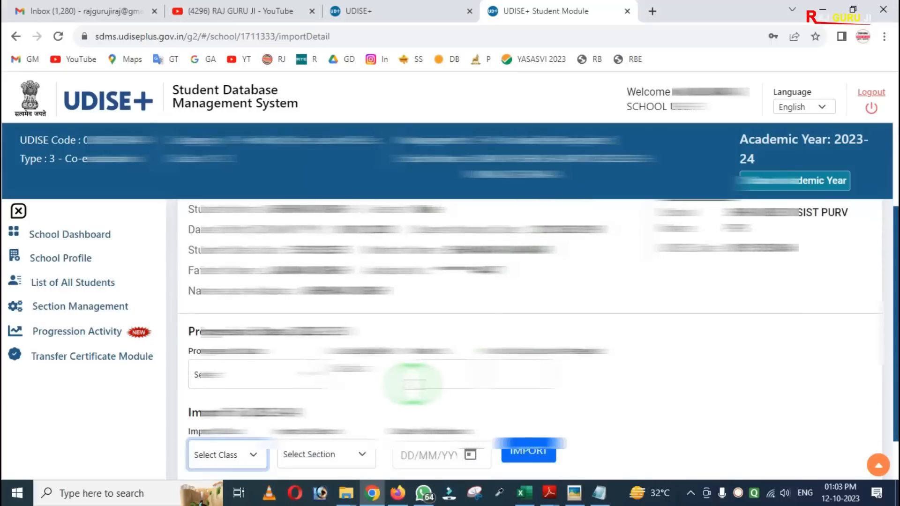
Mark out the Progression Status (2022-23) section with the screen pen and leave drawing mode.
key(ctrl+alt+d)
mouse_move(178, 311)
mouse_down()
mouse_move(261, 346)
mouse_move(352, 348)
mouse_up()
right_click(350, 348)
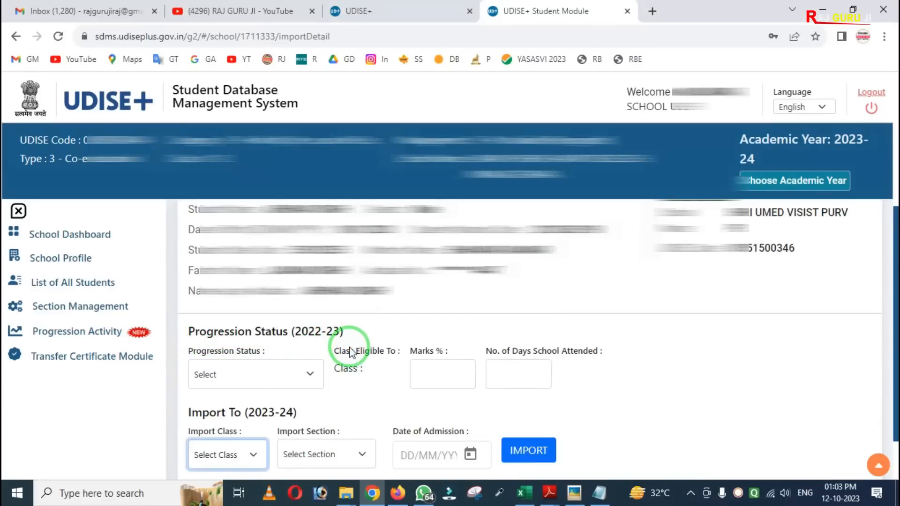
Examine the Import Class and Import Section choices, the Date of Admission field and the import option under Import To (2023-24).
scroll(328, 356, down, 2)
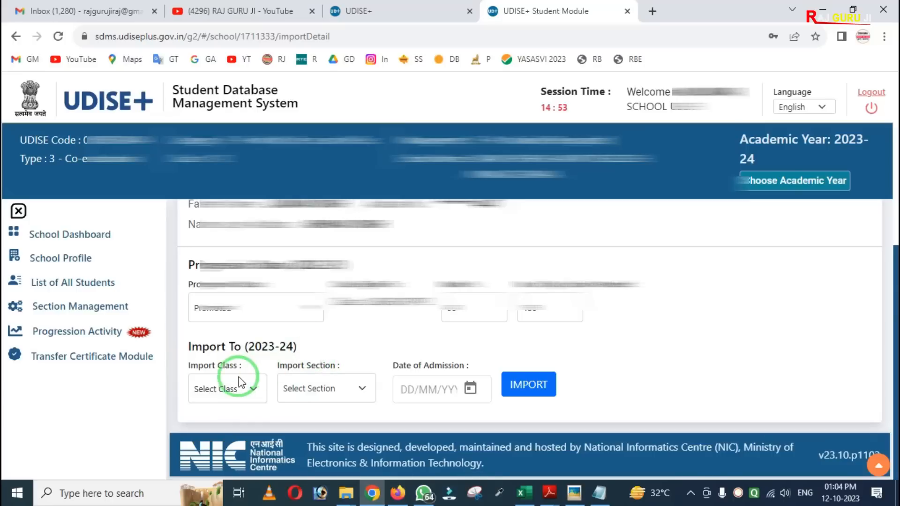
click(225, 387)
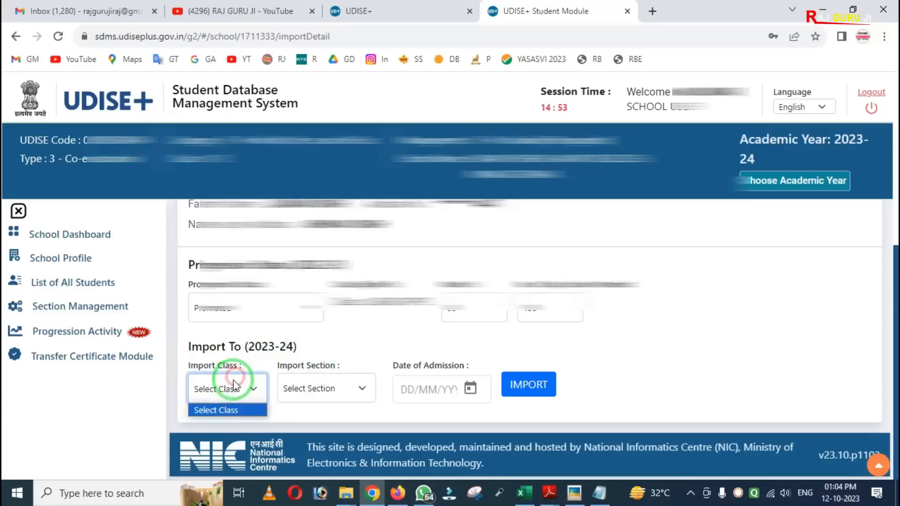
click(286, 352)
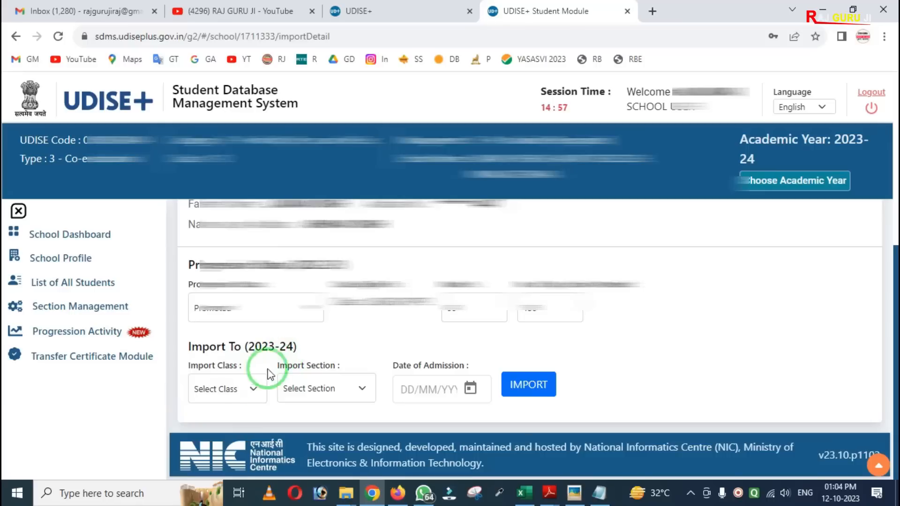
click(252, 394)
click(303, 390)
click(371, 351)
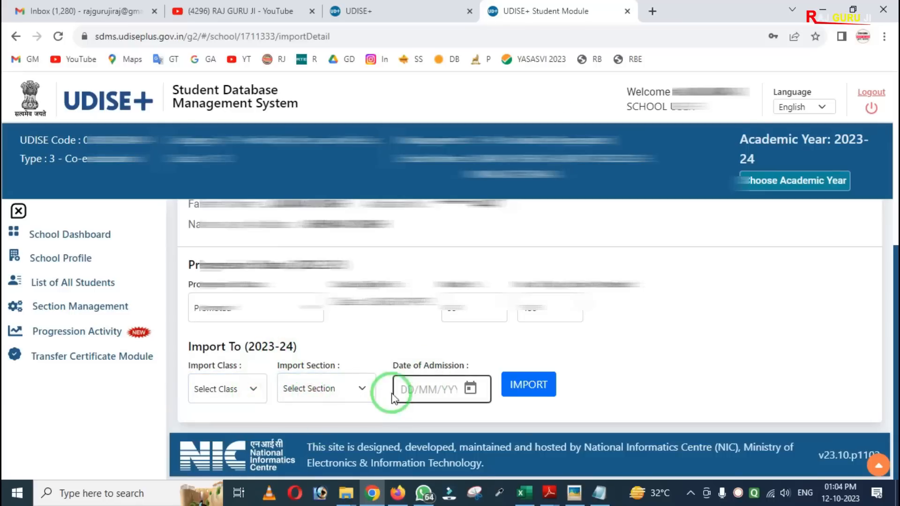
click(535, 393)
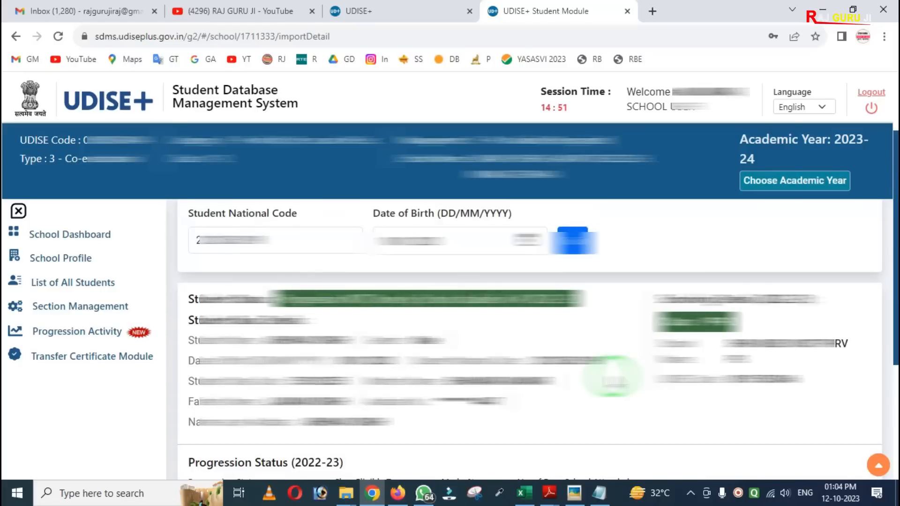
Leave the student import page for the module choices and dismiss the browser's password update prompt.
scroll(611, 375, up, 2)
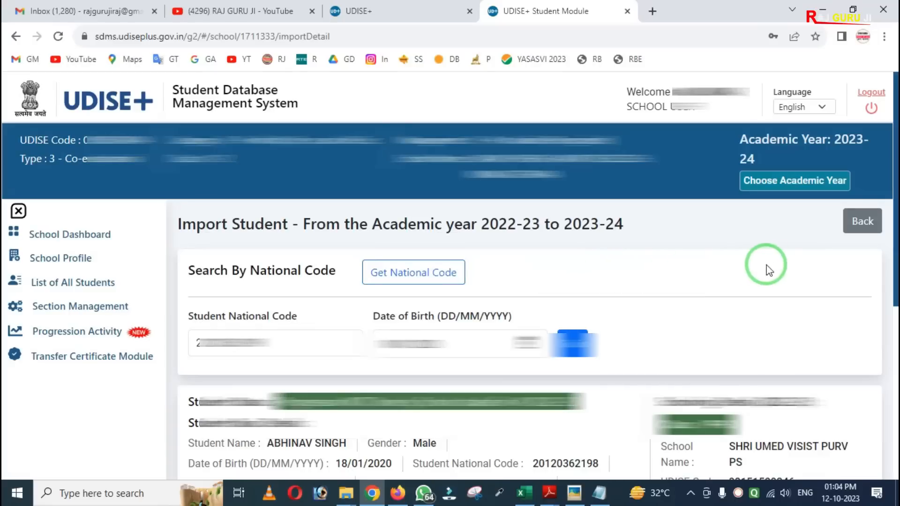
click(861, 222)
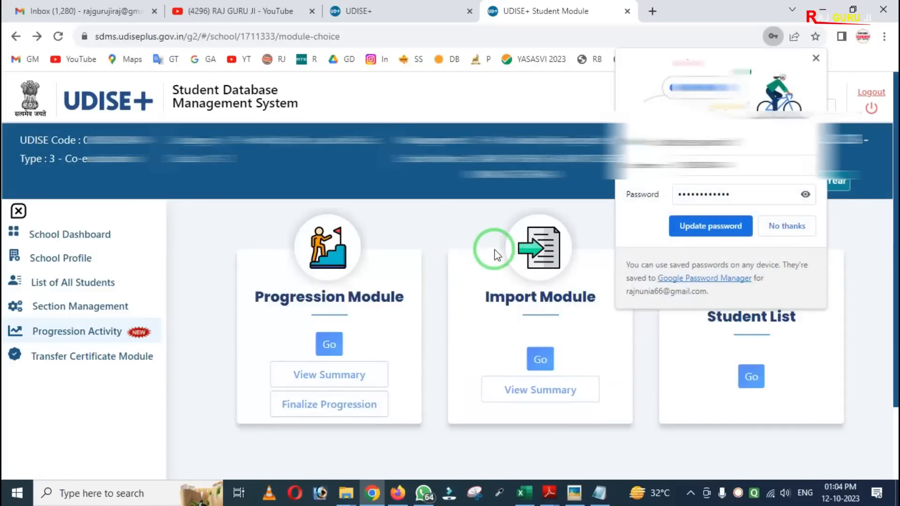
click(817, 58)
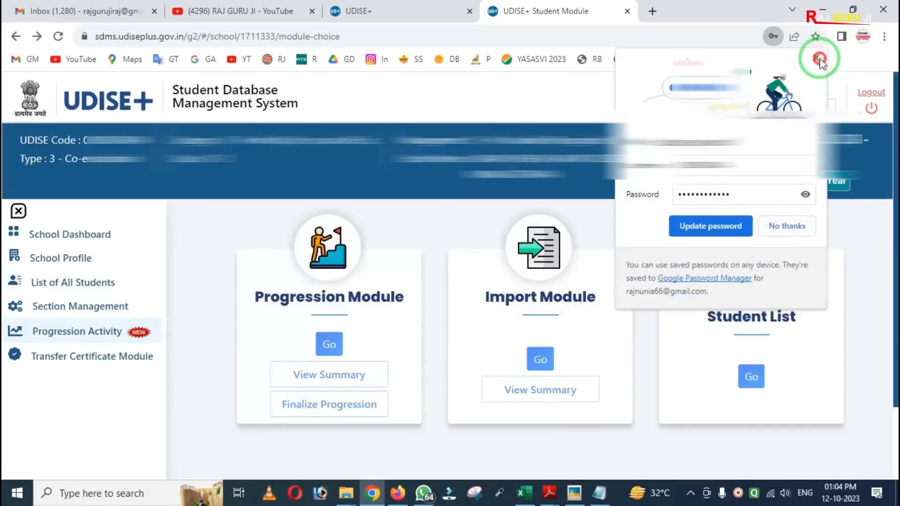